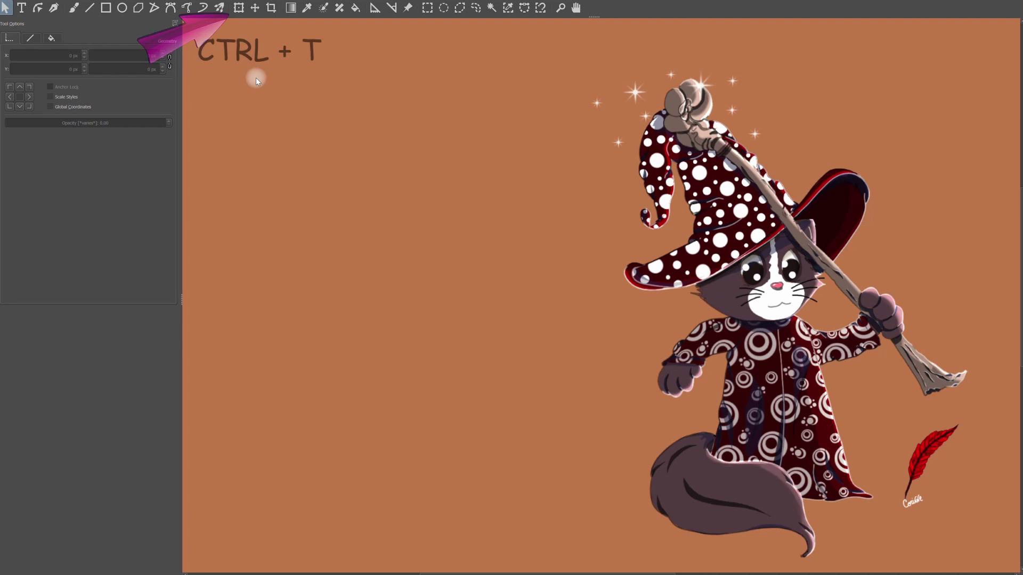
# Start a Liquify transform on the cat artwork with size 255.67, amount 0.97 and spacing 0.94
pyautogui.hotkey('ctrl', 't')
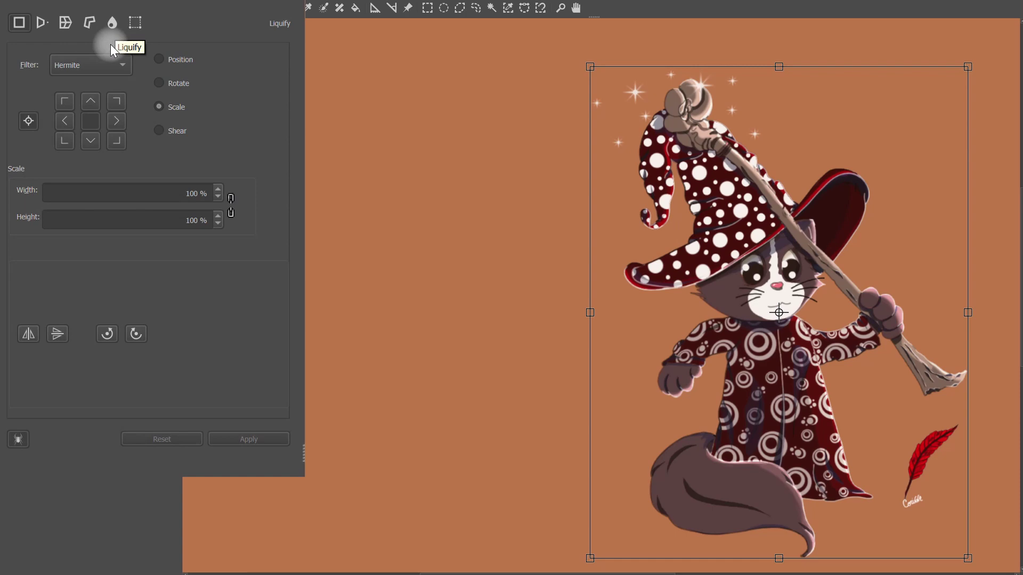
pyautogui.click(113, 24)
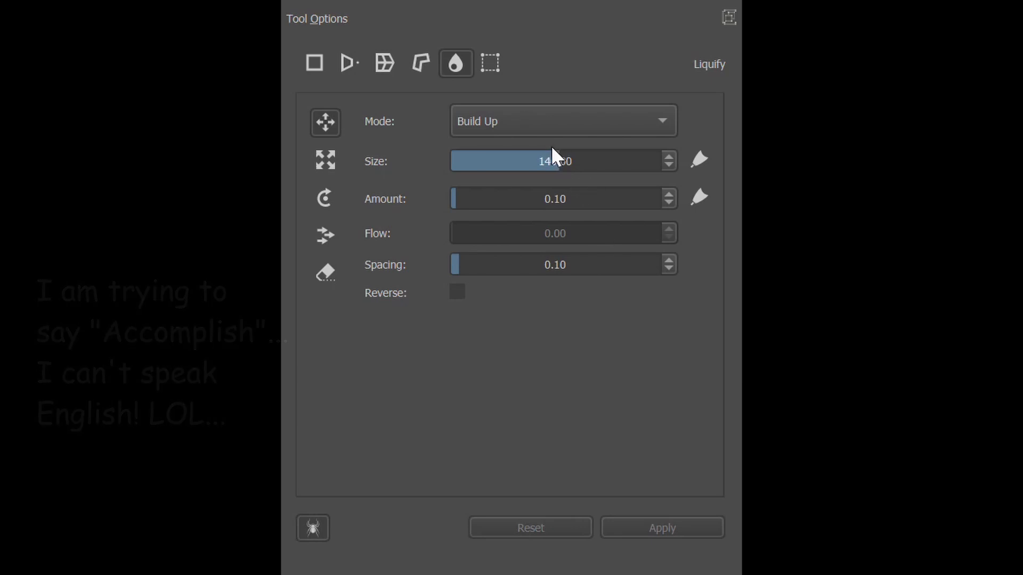
pyautogui.moveTo(539, 165); pyautogui.dragTo(582, 161)
pyautogui.moveTo(458, 194); pyautogui.dragTo(491, 194)
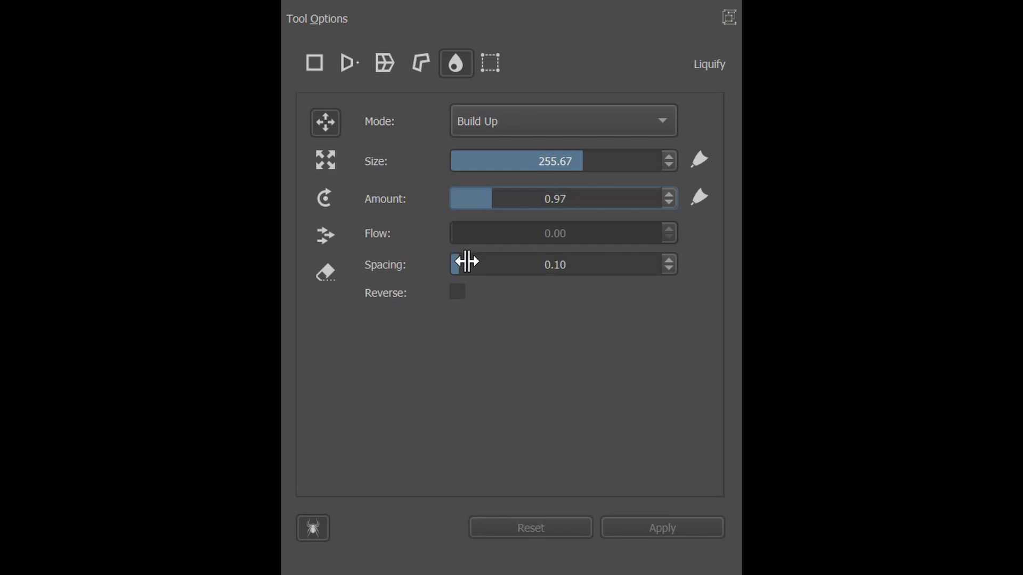
pyautogui.moveTo(463, 264); pyautogui.dragTo(516, 267)
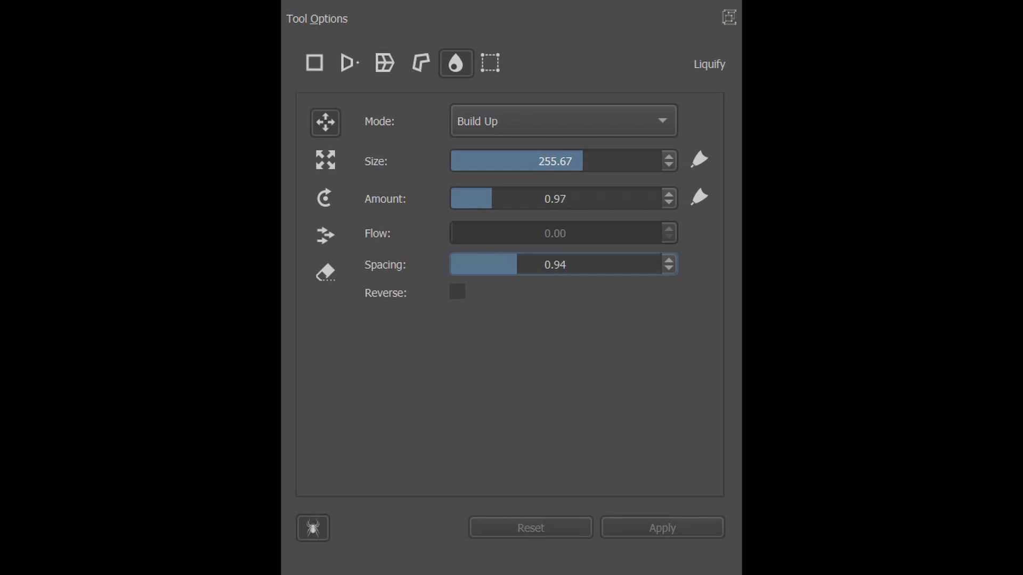
# Compare the Build Up and Wash modes, choose Wash for the Liquify brush and adjust its flow
pyautogui.click(669, 130)
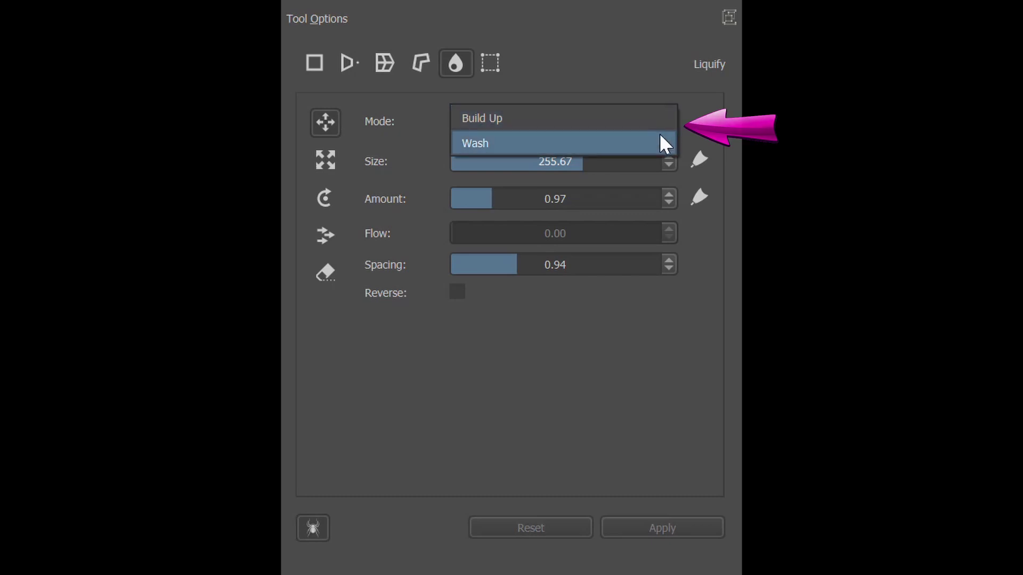
pyautogui.click(692, 120)
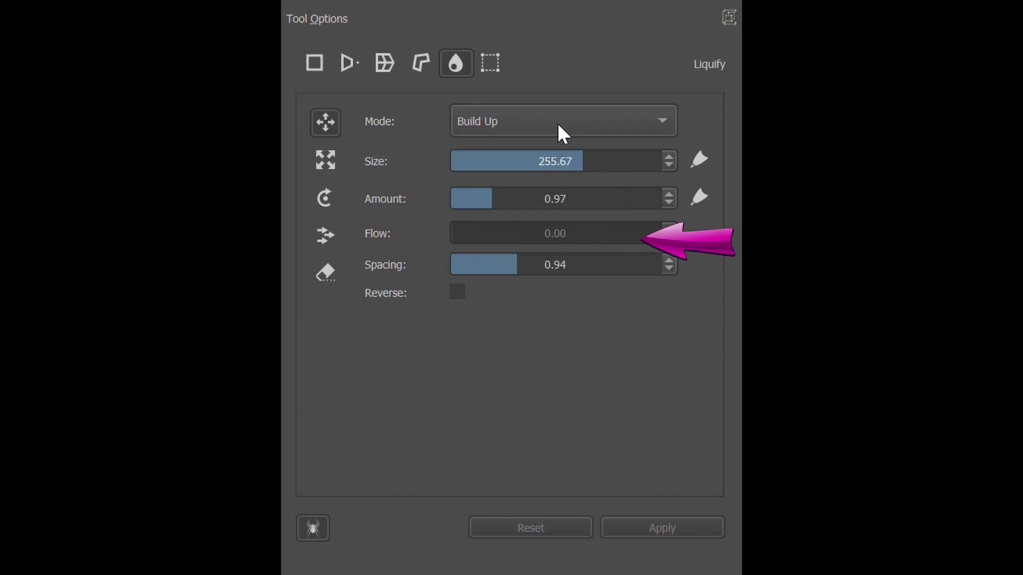
pyautogui.click(657, 131)
pyautogui.click(626, 142)
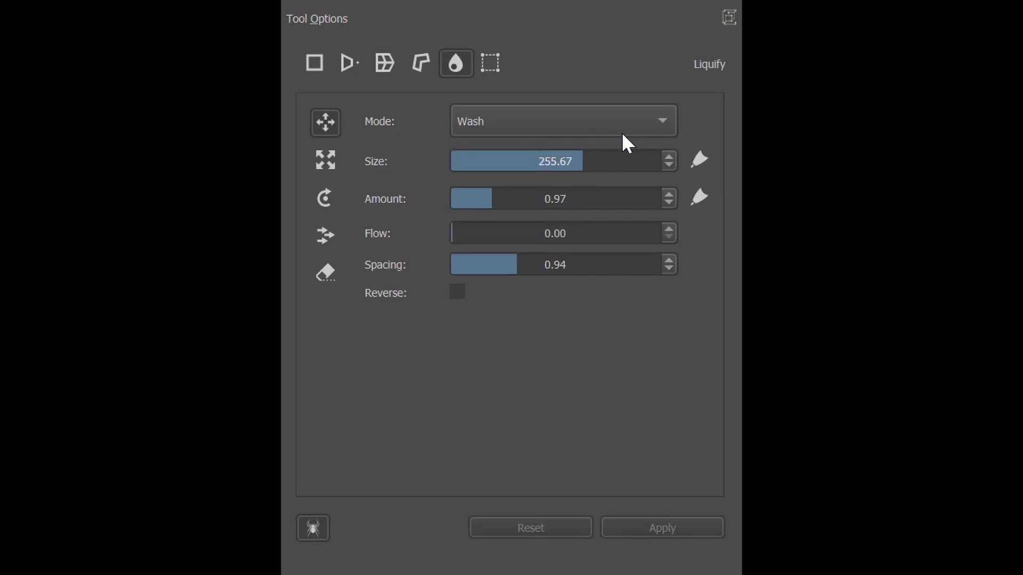
pyautogui.moveTo(457, 233)
pyautogui.mouseDown()
pyautogui.moveTo(555, 235)
pyautogui.moveTo(452, 244)
pyautogui.mouseUp()
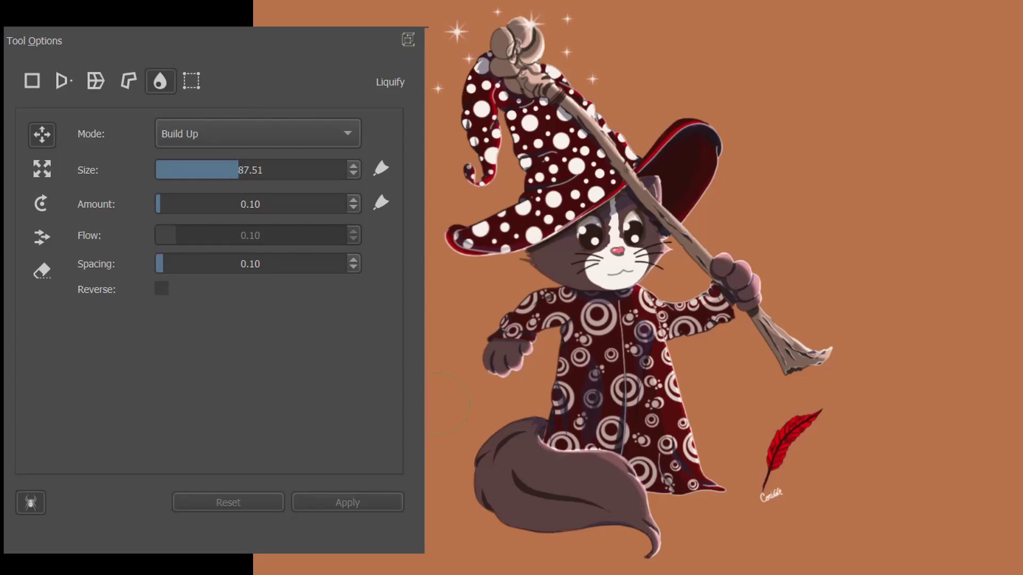
# Smear the whole cat illustration in Build Up mode with long horizontal Liquify strokes from hat to tail
pyautogui.click(349, 134)
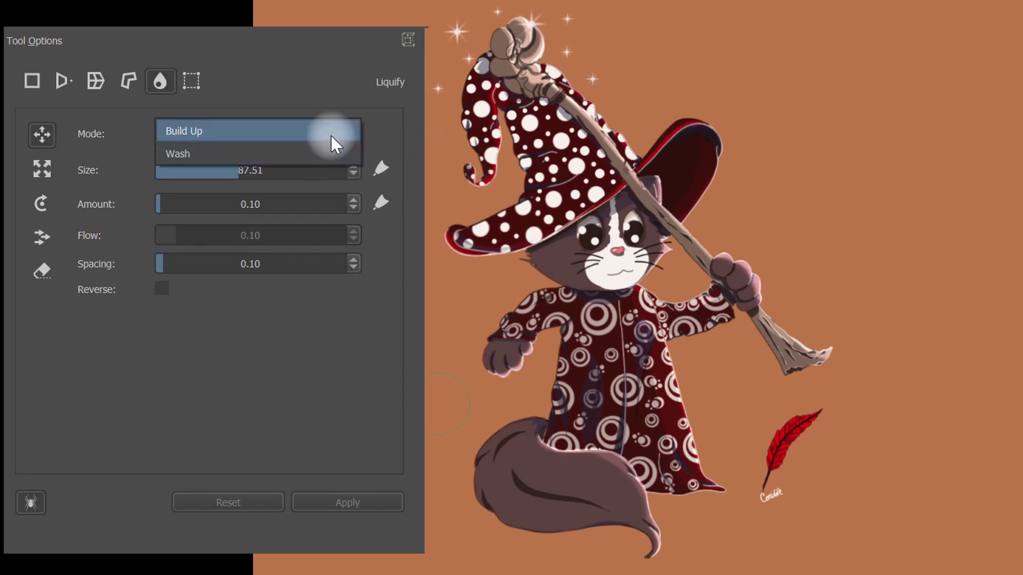
pyautogui.click(273, 133)
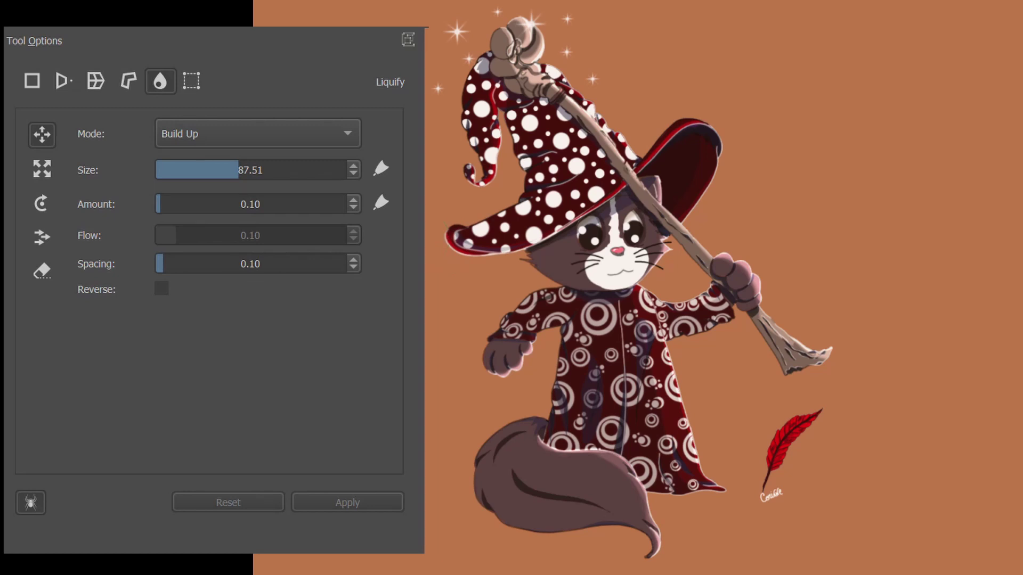
pyautogui.moveTo(467, 238); pyautogui.dragTo(1001, 224)
pyautogui.moveTo(469, 181); pyautogui.dragTo(1002, 176)
pyautogui.moveTo(480, 128); pyautogui.dragTo(872, 65)
pyautogui.moveTo(447, 199); pyautogui.dragTo(964, 100)
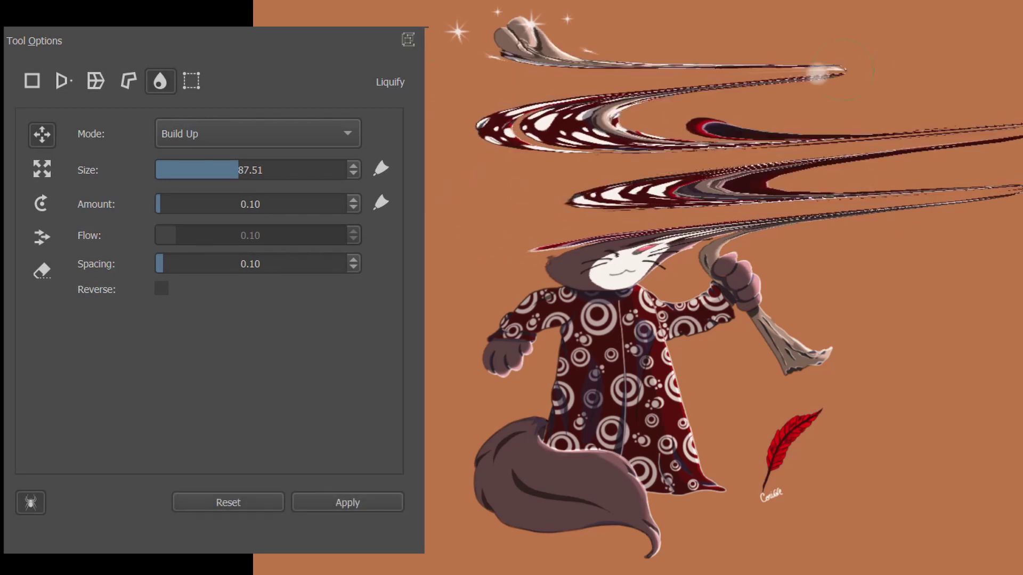
pyautogui.moveTo(467, 392); pyautogui.dragTo(917, 276)
pyautogui.moveTo(470, 458); pyautogui.dragTo(941, 383)
pyautogui.moveTo(463, 503); pyautogui.dragTo(977, 459)
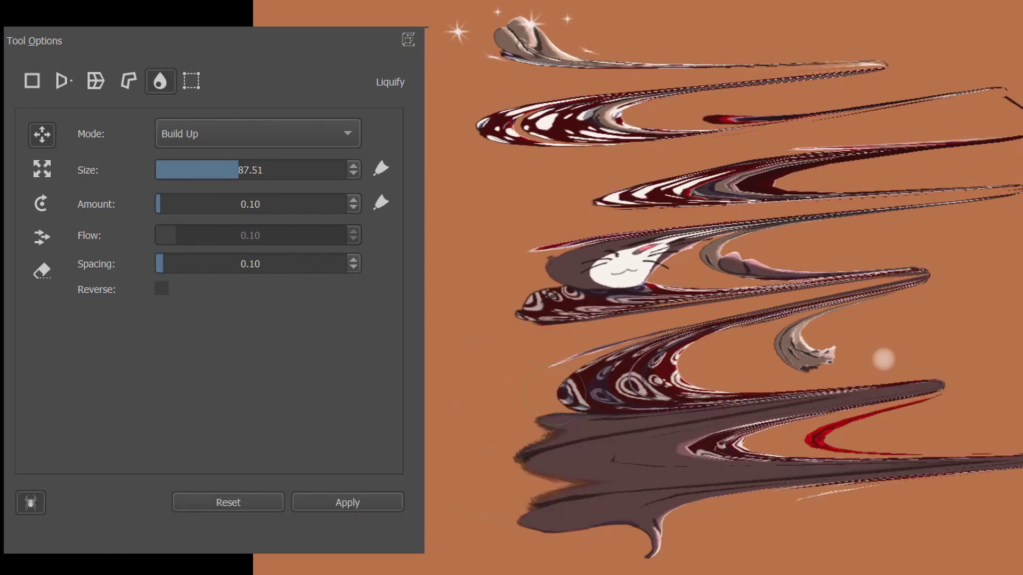
pyautogui.moveTo(502, 453); pyautogui.dragTo(1012, 434)
pyautogui.moveTo(534, 508); pyautogui.dragTo(908, 467)
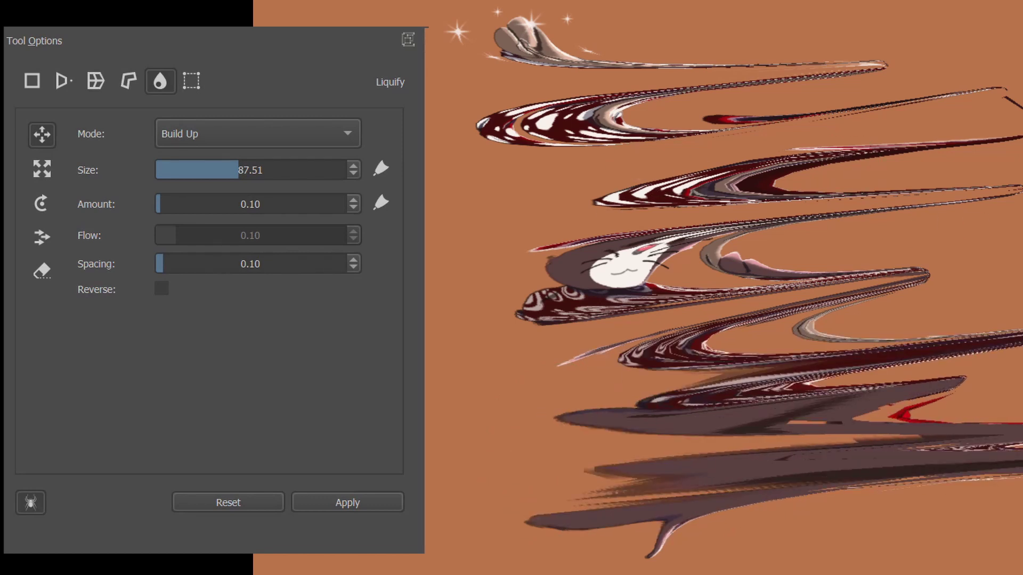
pyautogui.moveTo(526, 246); pyautogui.dragTo(906, 250)
pyautogui.moveTo(486, 339); pyautogui.dragTo(1002, 283)
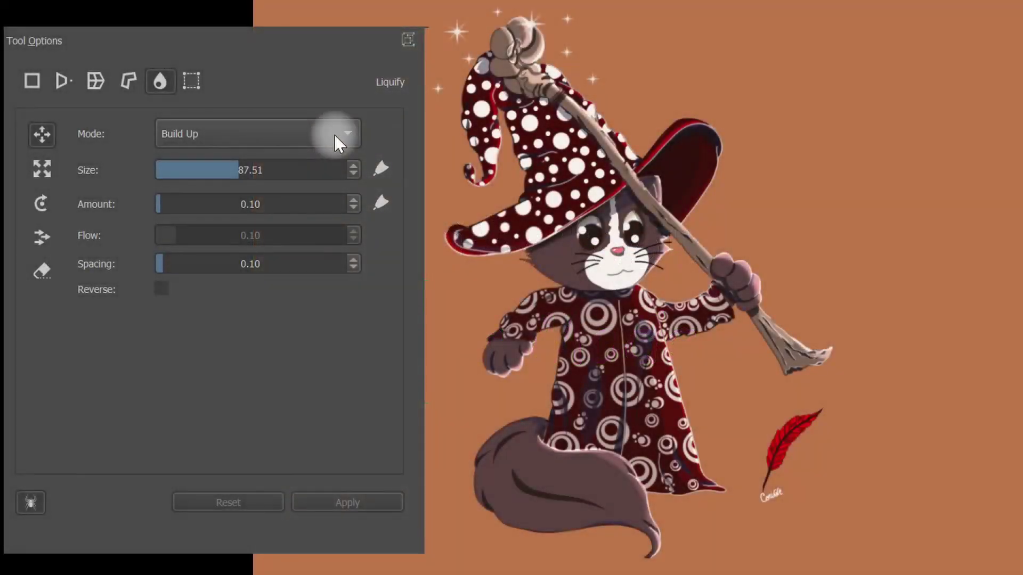
# Switch the Liquify mode to Wash and nudge the artwork around the cat's face
pyautogui.click(335, 135)
pyautogui.click(322, 151)
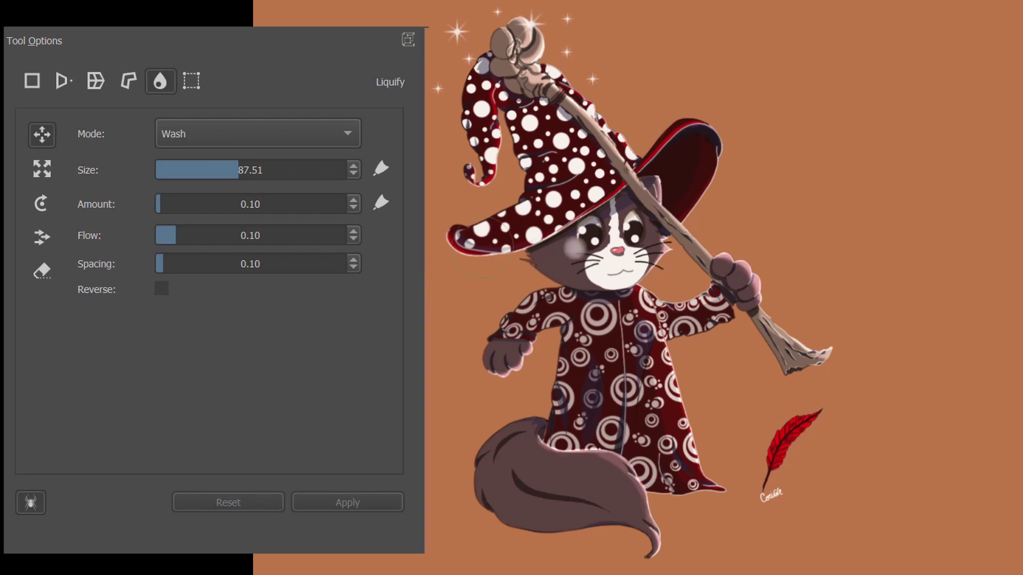
pyautogui.click(613, 248)
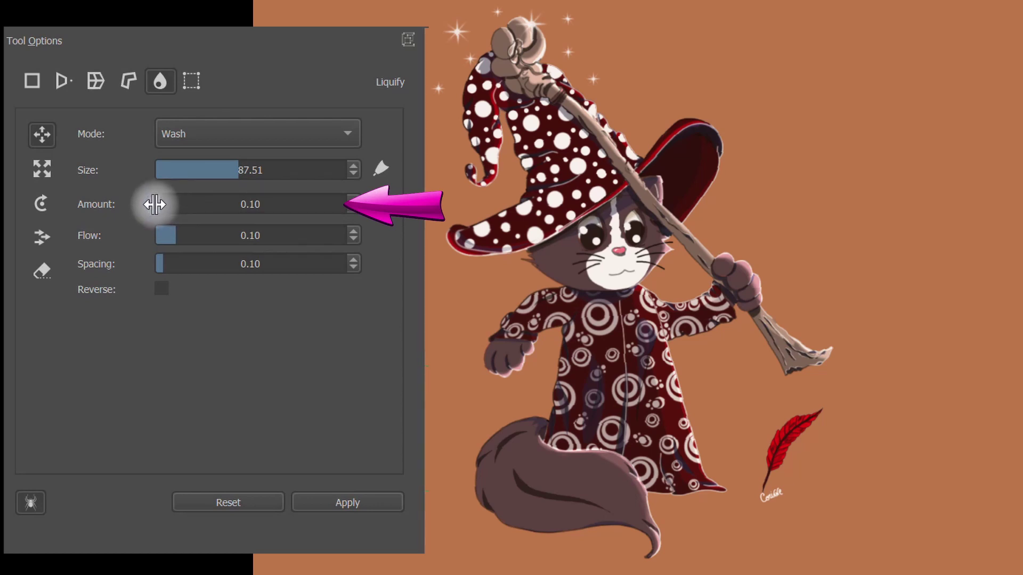
# Set the Liquify amount to 1.80 and push the hat, face, robe and tail sideways with horizontal strokes
pyautogui.moveTo(153, 203); pyautogui.dragTo(230, 204)
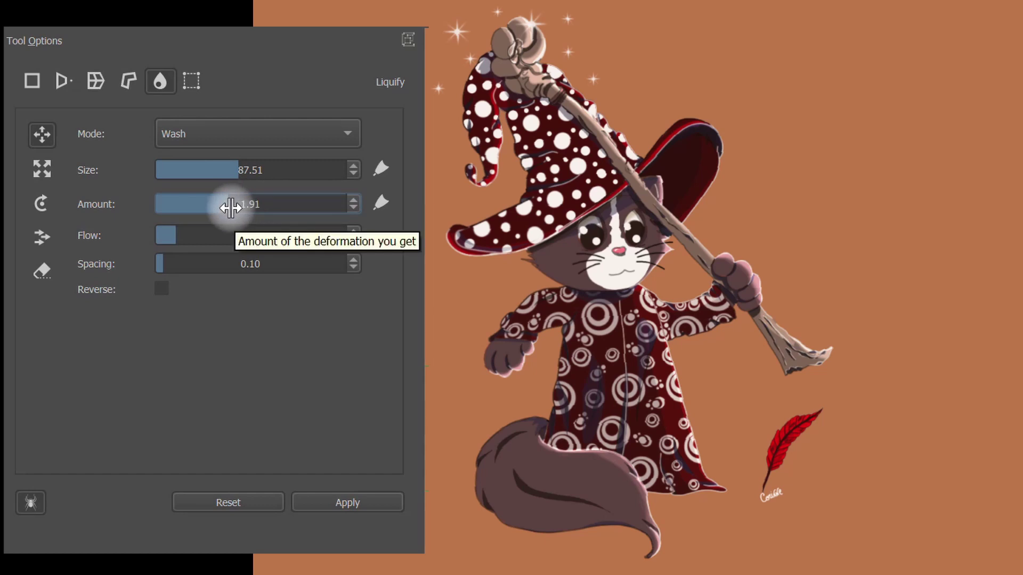
pyautogui.moveTo(230, 208)
pyautogui.mouseDown()
pyautogui.moveTo(272, 203)
pyautogui.moveTo(205, 203)
pyautogui.moveTo(225, 204)
pyautogui.mouseUp()
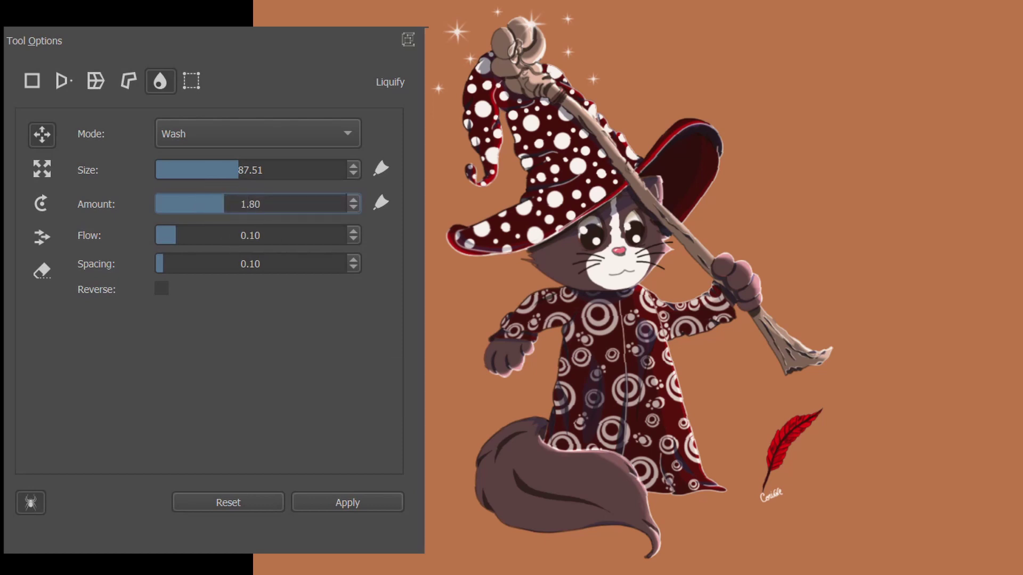
pyautogui.moveTo(453, 240); pyautogui.dragTo(692, 229)
pyautogui.moveTo(549, 298); pyautogui.dragTo(736, 299)
pyautogui.moveTo(469, 407)
pyautogui.mouseDown()
pyautogui.moveTo(733, 395)
pyautogui.moveTo(669, 405)
pyautogui.mouseUp()
pyautogui.moveTo(453, 453)
pyautogui.mouseDown()
pyautogui.moveTo(582, 462)
pyautogui.moveTo(789, 437)
pyautogui.mouseUp()
pyautogui.moveTo(458, 388); pyautogui.dragTo(701, 362)
pyautogui.moveTo(504, 247); pyautogui.dragTo(718, 231)
pyautogui.moveTo(514, 203); pyautogui.dragTo(676, 177)
pyautogui.moveTo(583, 186); pyautogui.dragTo(698, 168)
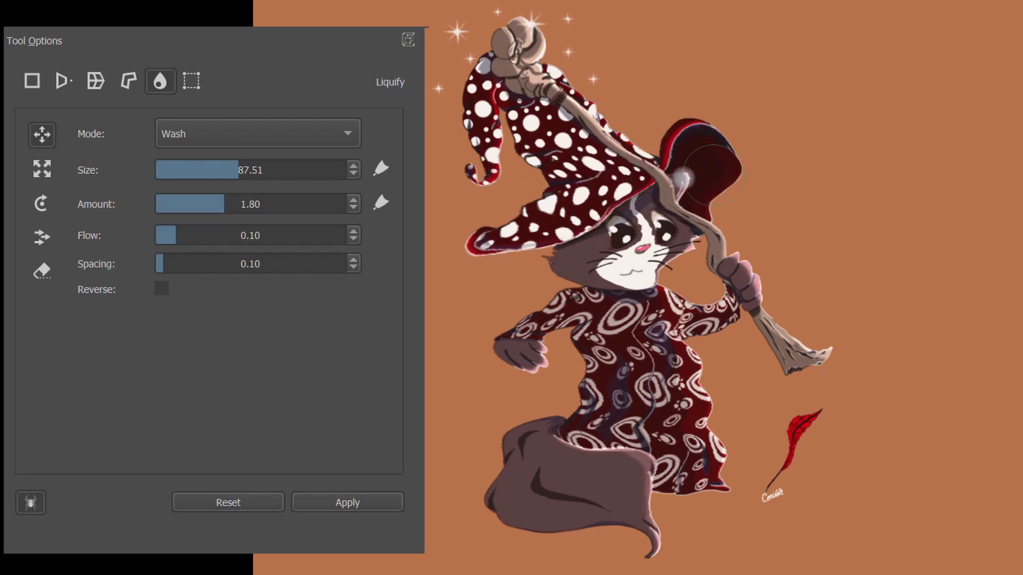
# Raise the Liquify amount to 3.27 and warp the hat, face, robe and tail further with horizontal strokes
pyautogui.click(281, 205)
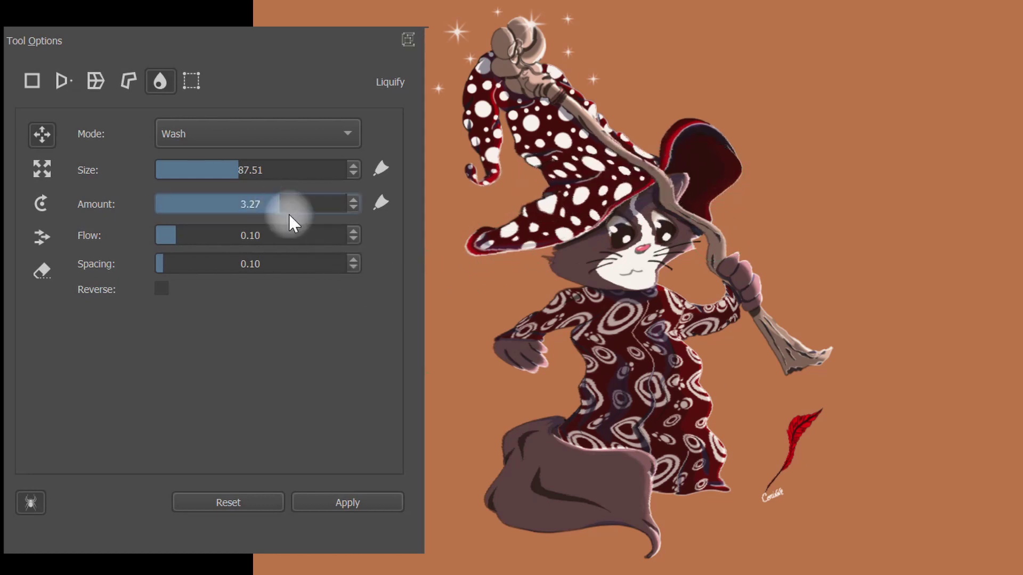
pyautogui.moveTo(448, 165)
pyautogui.mouseDown()
pyautogui.moveTo(638, 116)
pyautogui.moveTo(688, 120)
pyautogui.mouseUp()
pyautogui.moveTo(469, 213); pyautogui.dragTo(729, 218)
pyautogui.moveTo(552, 280); pyautogui.dragTo(725, 280)
pyautogui.moveTo(449, 387); pyautogui.dragTo(692, 367)
pyautogui.moveTo(442, 469)
pyautogui.mouseDown()
pyautogui.moveTo(702, 447)
pyautogui.moveTo(443, 483)
pyautogui.moveTo(534, 493)
pyautogui.moveTo(778, 482)
pyautogui.mouseUp()
pyautogui.moveTo(564, 394)
pyautogui.mouseDown()
pyautogui.moveTo(728, 368)
pyautogui.moveTo(778, 346)
pyautogui.mouseUp()
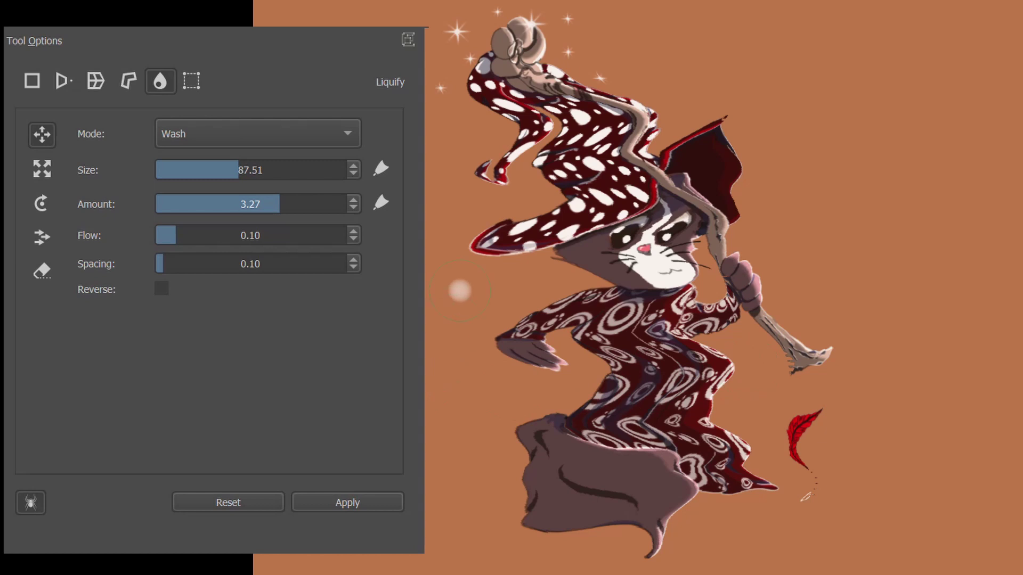
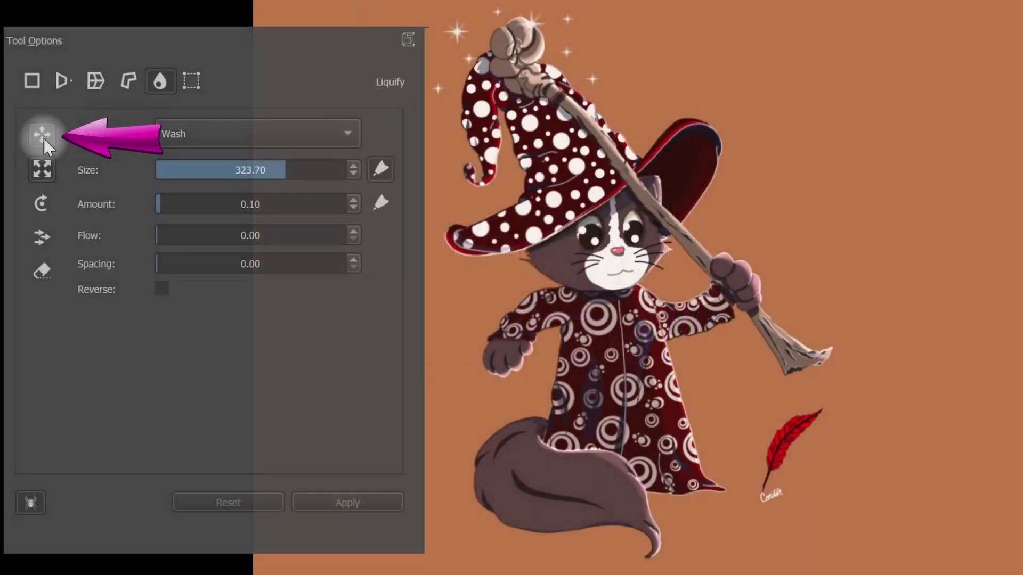
# Select the Liquify Move brush and set its mode to Build Up
pyautogui.click(42, 136)
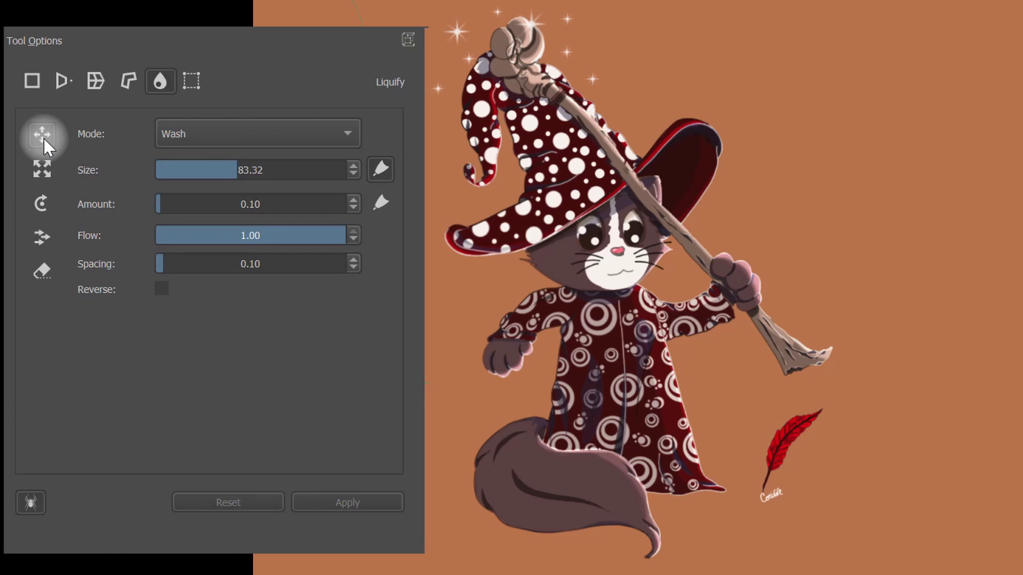
pyautogui.click(44, 139)
pyautogui.click(315, 133)
pyautogui.click(319, 111)
# Push parts of the hat, face, robe, tail and staff in varied directions with the Liquify Move brush
pyautogui.moveTo(452, 148); pyautogui.dragTo(608, 90)
pyautogui.moveTo(463, 234); pyautogui.dragTo(639, 139)
pyautogui.moveTo(523, 265)
pyautogui.mouseDown()
pyautogui.moveTo(576, 250)
pyautogui.moveTo(674, 195)
pyautogui.mouseUp()
pyautogui.moveTo(496, 328)
pyautogui.mouseDown()
pyautogui.moveTo(586, 321)
pyautogui.moveTo(611, 305)
pyautogui.moveTo(631, 488)
pyautogui.mouseUp()
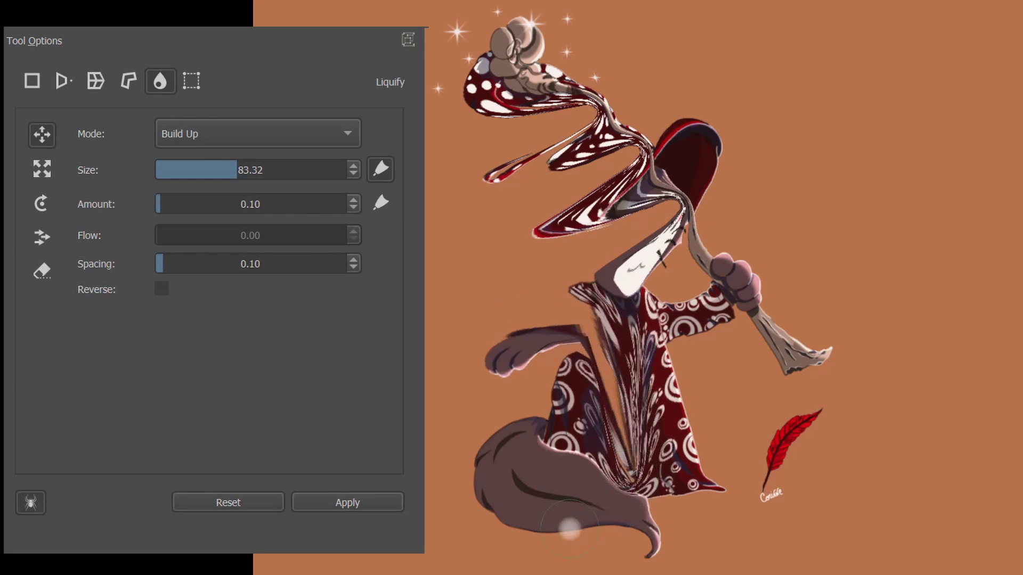
pyautogui.moveTo(569, 528)
pyautogui.mouseDown()
pyautogui.moveTo(597, 368)
pyautogui.moveTo(623, 349)
pyautogui.mouseUp()
pyautogui.moveTo(674, 381)
pyautogui.mouseDown()
pyautogui.moveTo(629, 299)
pyautogui.moveTo(640, 256)
pyautogui.mouseUp()
pyautogui.moveTo(741, 288); pyautogui.dragTo(674, 260)
pyautogui.moveTo(753, 166)
pyautogui.mouseDown()
pyautogui.moveTo(629, 162)
pyautogui.moveTo(682, 250)
pyautogui.moveTo(607, 230)
pyautogui.mouseUp()
pyautogui.moveTo(576, 195)
pyautogui.mouseDown()
pyautogui.moveTo(581, 56)
pyautogui.moveTo(533, 320)
pyautogui.moveTo(633, 518)
pyautogui.moveTo(602, 325)
pyautogui.moveTo(613, 298)
pyautogui.mouseUp()
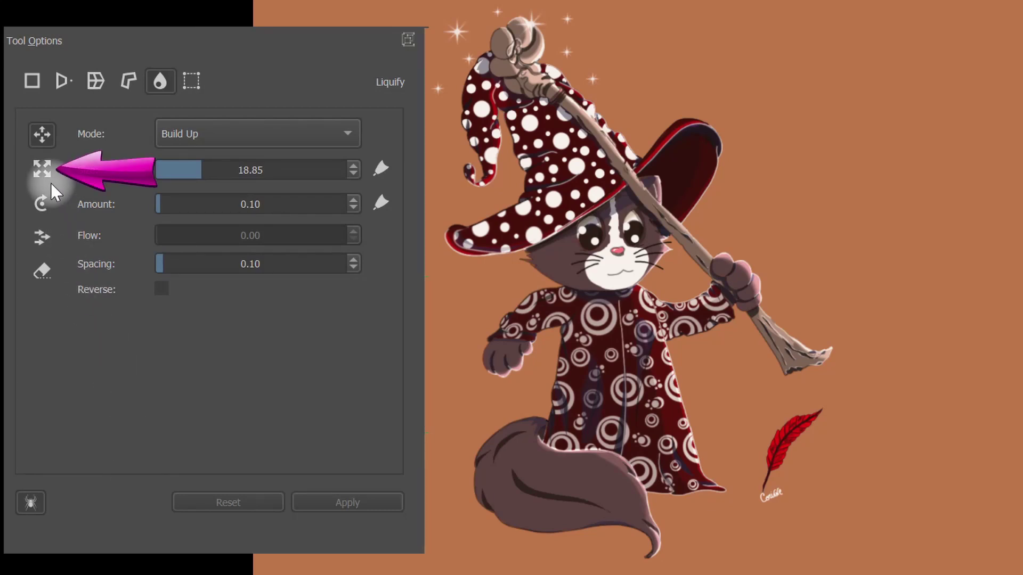
# Enlarge the cat's face with the Liquify Scale brush, and shrink it with the Reverse option enabled
pyautogui.click(42, 168)
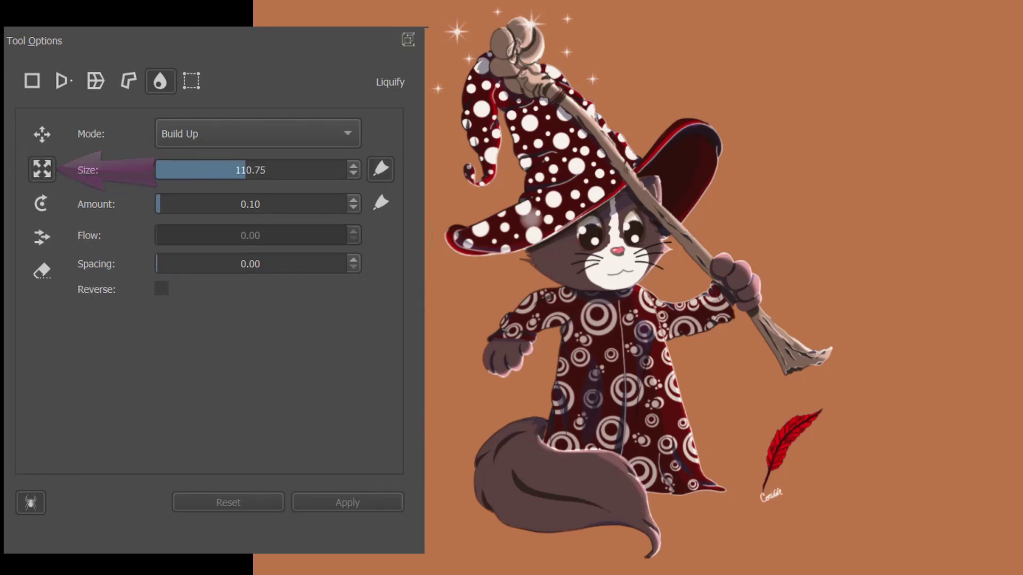
pyautogui.moveTo(610, 251); pyautogui.dragTo(598, 266)
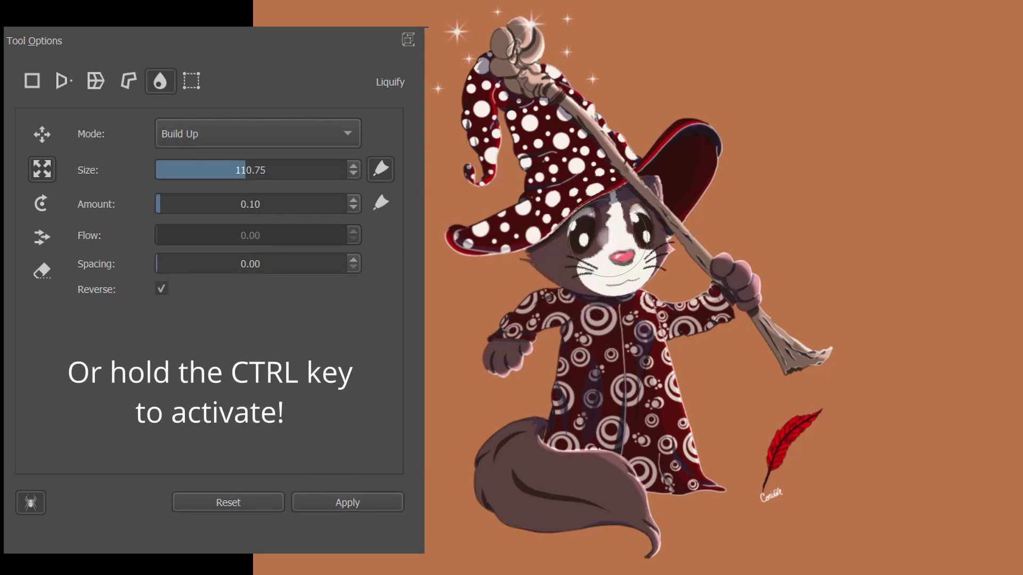
pyautogui.moveTo(609, 243); pyautogui.dragTo(612, 249)
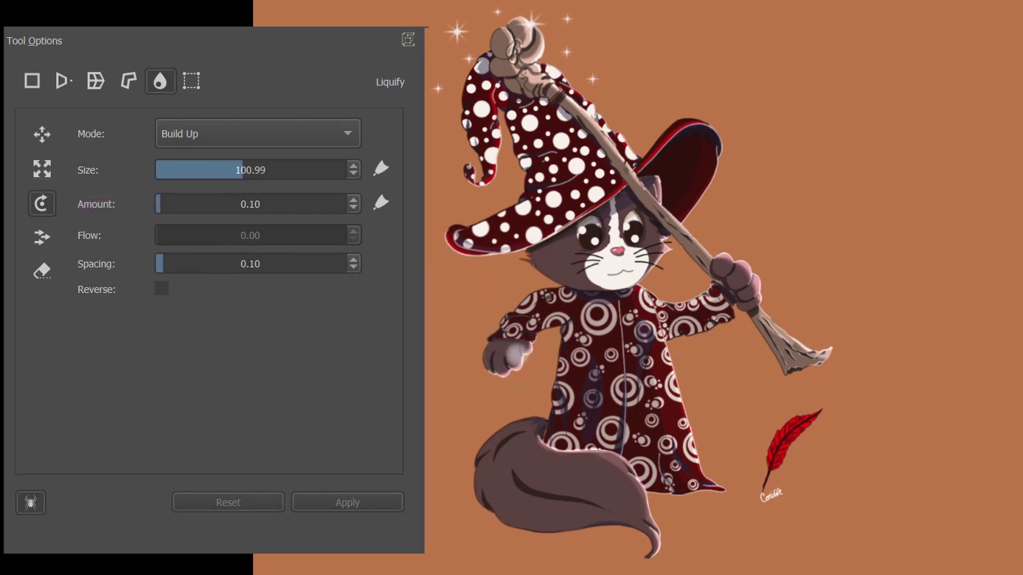
# Twist the cat's lowered arm and tail tip with the Liquify Rotate brush, and rotate the opposite way with Reverse enabled
pyautogui.moveTo(511, 360); pyautogui.dragTo(513, 341)
pyautogui.moveTo(639, 538); pyautogui.dragTo(644, 528)
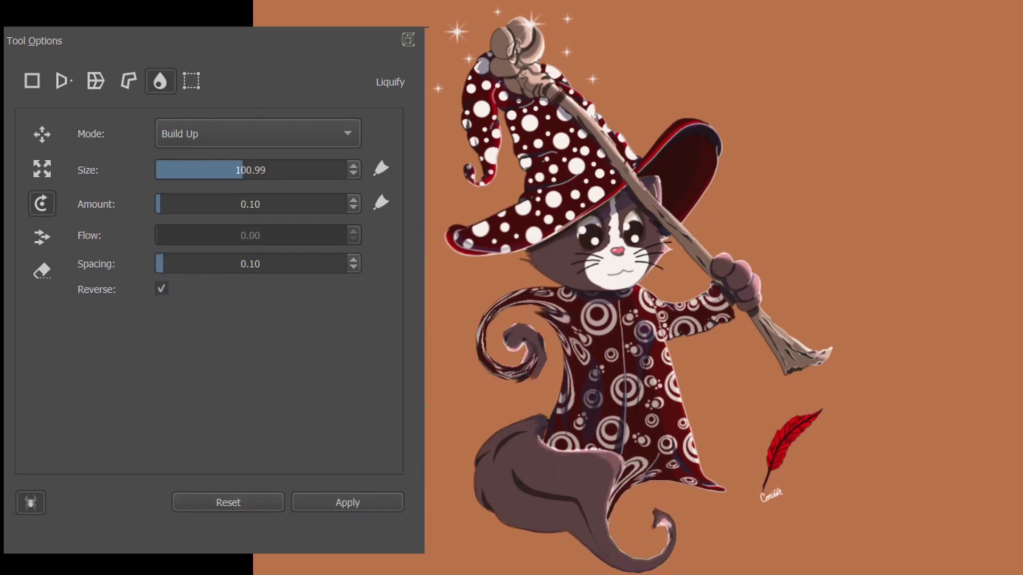
pyautogui.moveTo(522, 359)
pyautogui.mouseDown()
pyautogui.moveTo(511, 343)
pyautogui.moveTo(538, 269)
pyautogui.moveTo(488, 266)
pyautogui.moveTo(482, 202)
pyautogui.moveTo(496, 48)
pyautogui.mouseUp()
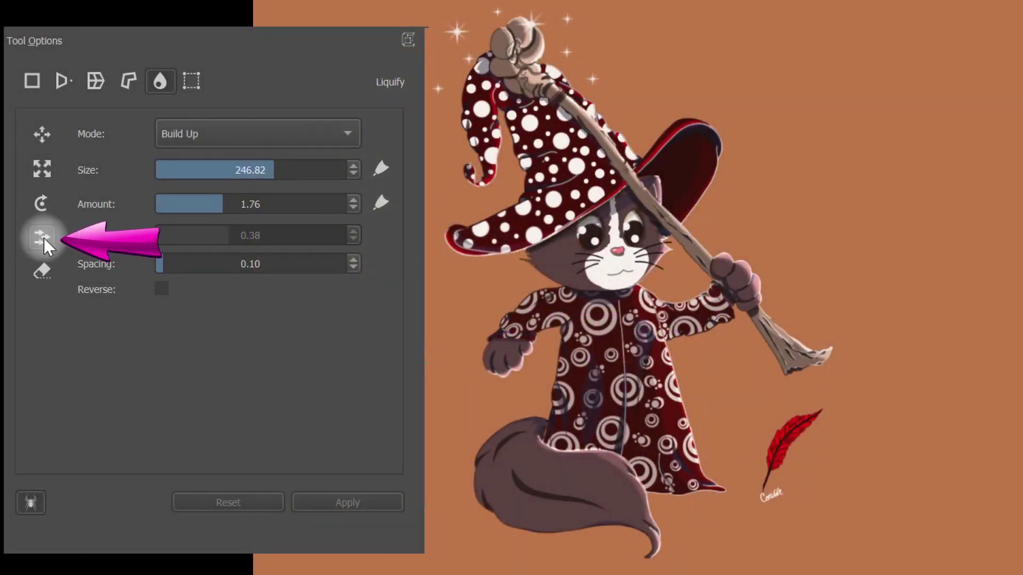
# Shift the artwork with one downward and one upward stroke of the Liquify Offset brush, resetting the distortion after each stroke
pyautogui.click(42, 239)
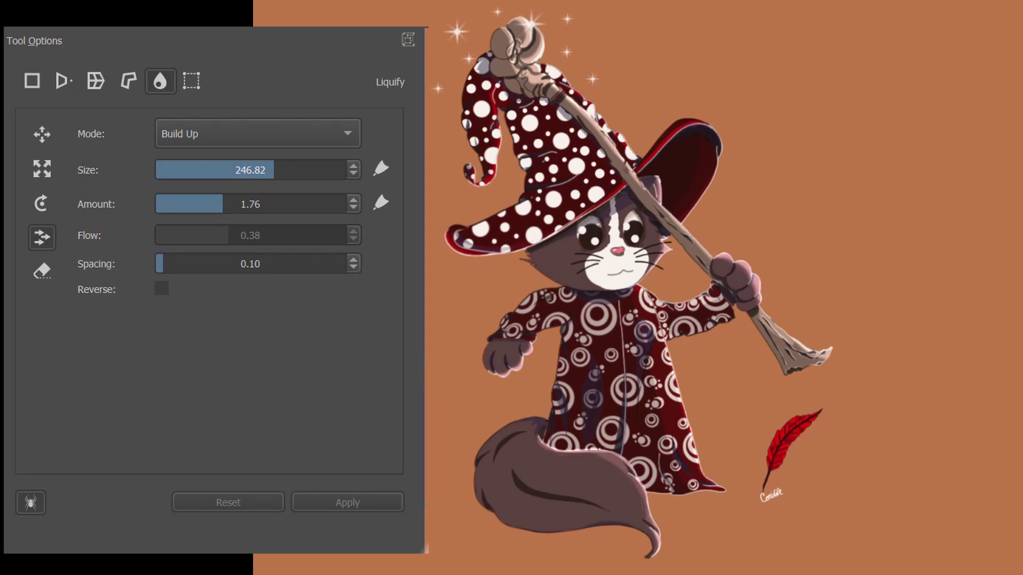
pyautogui.moveTo(670, 110)
pyautogui.mouseDown()
pyautogui.moveTo(655, 190)
pyautogui.moveTo(679, 442)
pyautogui.moveTo(582, 329)
pyautogui.mouseUp()
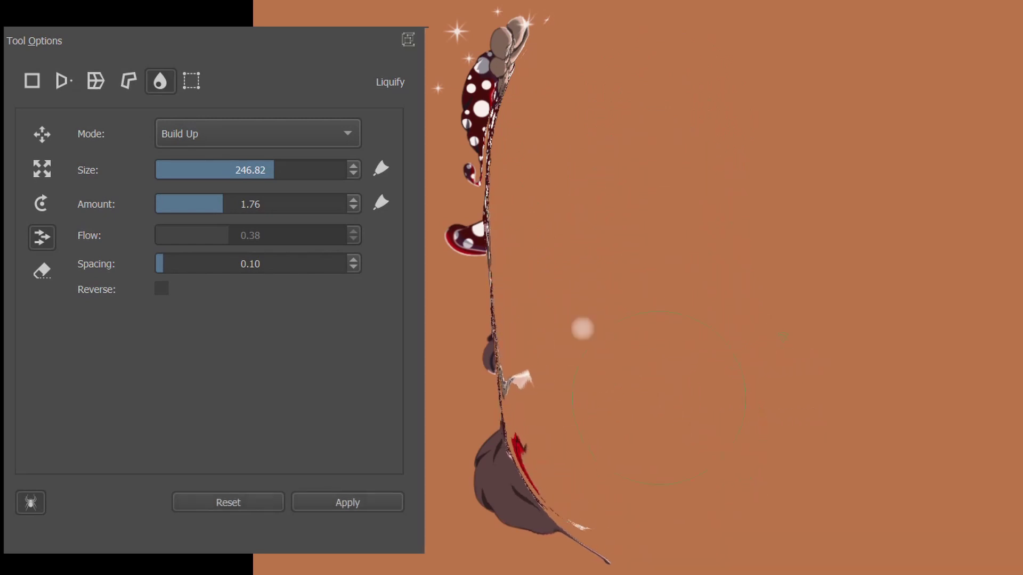
pyautogui.click(230, 504)
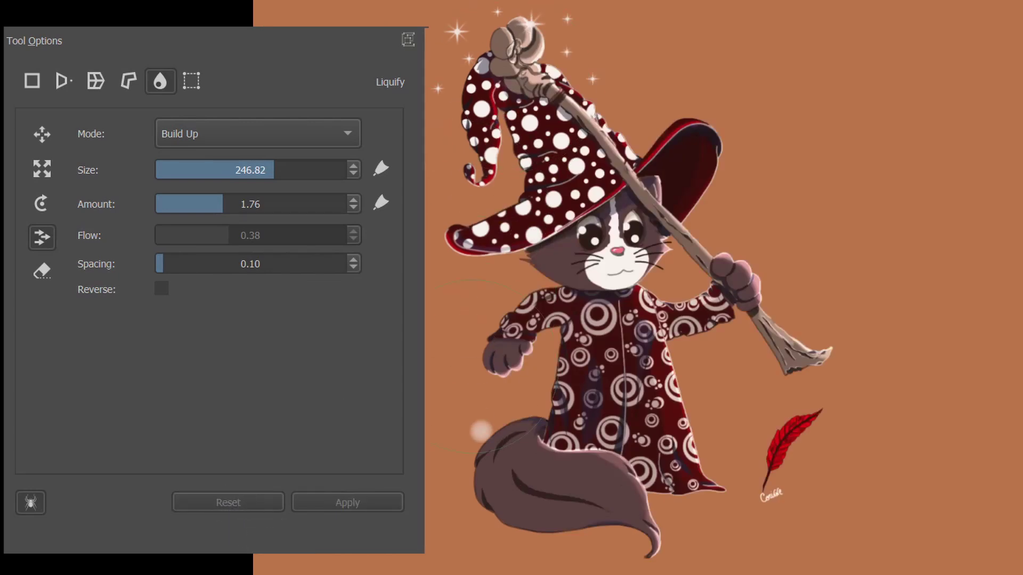
pyautogui.moveTo(493, 479); pyautogui.dragTo(489, 102)
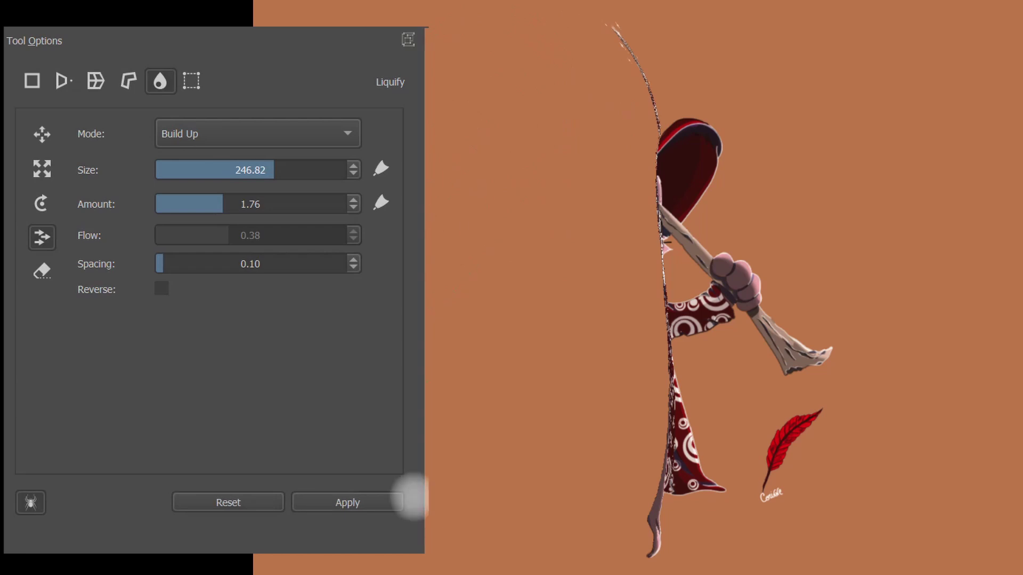
pyautogui.click(219, 500)
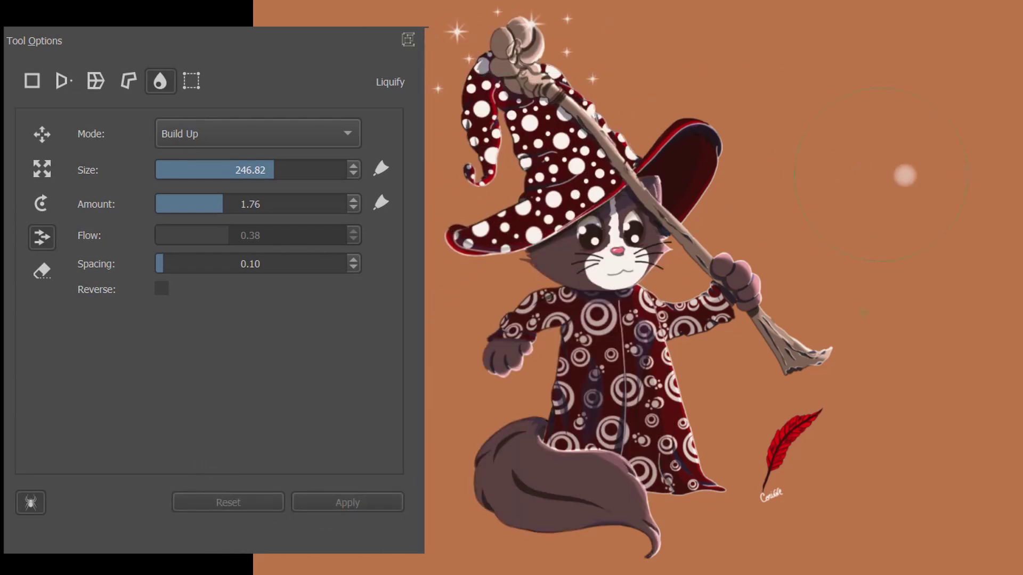
# Shift the artwork with one leftward and one rightward stroke of the Liquify Offset brush, resetting the distortion after each stroke
pyautogui.moveTo(1004, 186)
pyautogui.mouseDown()
pyautogui.moveTo(665, 179)
pyautogui.moveTo(552, 208)
pyautogui.moveTo(399, 224)
pyautogui.mouseUp()
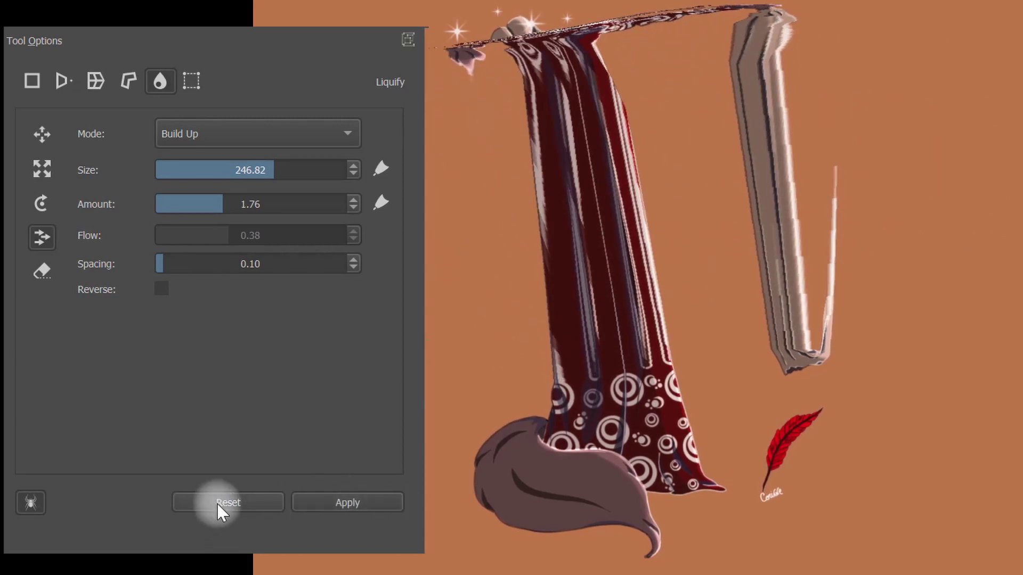
pyautogui.click(220, 506)
pyautogui.moveTo(431, 240); pyautogui.dragTo(980, 237)
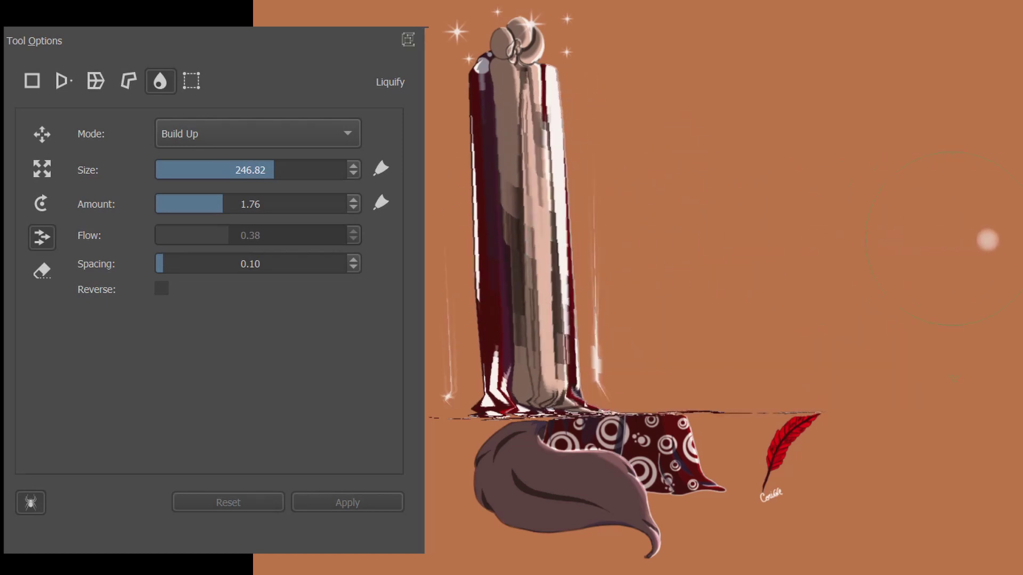
pyautogui.click(221, 503)
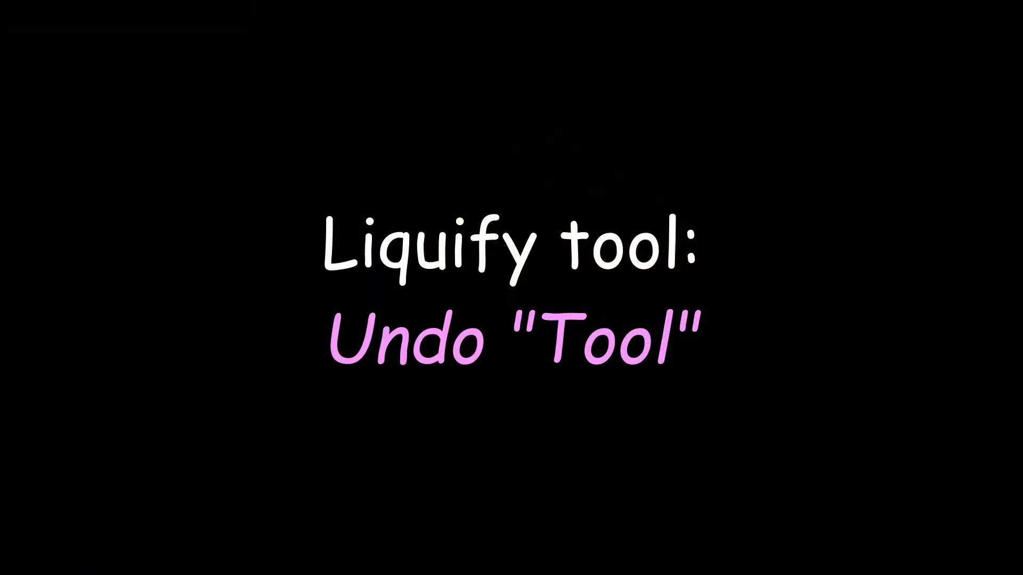
# Restore the distorted hat, face, robe, tail and feather to their original shape with the Liquify Undo brush
pyautogui.click(42, 272)
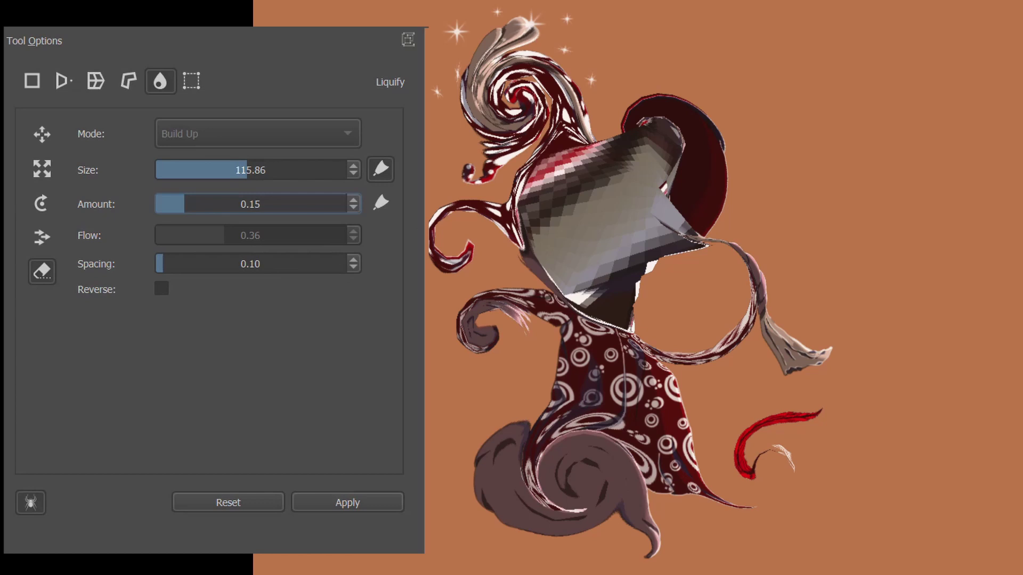
pyautogui.moveTo(486, 63)
pyautogui.mouseDown()
pyautogui.moveTo(565, 51)
pyautogui.moveTo(441, 104)
pyautogui.moveTo(606, 49)
pyautogui.moveTo(448, 117)
pyautogui.moveTo(585, 101)
pyautogui.moveTo(453, 168)
pyautogui.mouseUp()
pyautogui.moveTo(583, 105)
pyautogui.mouseDown()
pyautogui.moveTo(563, 160)
pyautogui.moveTo(668, 124)
pyautogui.moveTo(508, 232)
pyautogui.moveTo(735, 150)
pyautogui.moveTo(485, 266)
pyautogui.moveTo(626, 191)
pyautogui.moveTo(506, 299)
pyautogui.moveTo(691, 216)
pyautogui.moveTo(508, 320)
pyautogui.moveTo(725, 293)
pyautogui.moveTo(506, 336)
pyautogui.moveTo(595, 308)
pyautogui.moveTo(533, 347)
pyautogui.moveTo(757, 277)
pyautogui.moveTo(532, 341)
pyautogui.moveTo(482, 336)
pyautogui.moveTo(675, 201)
pyautogui.moveTo(527, 193)
pyautogui.moveTo(515, 169)
pyautogui.mouseUp()
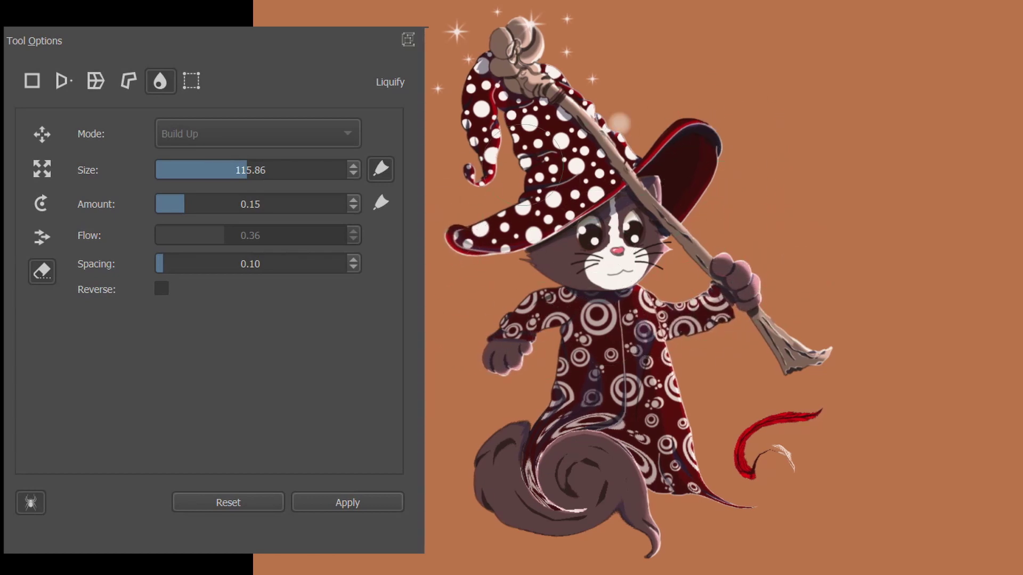
pyautogui.moveTo(565, 423)
pyautogui.mouseDown()
pyautogui.moveTo(467, 456)
pyautogui.moveTo(621, 392)
pyautogui.mouseUp()
pyautogui.moveTo(755, 401); pyautogui.dragTo(478, 468)
pyautogui.moveTo(796, 445); pyautogui.dragTo(616, 448)
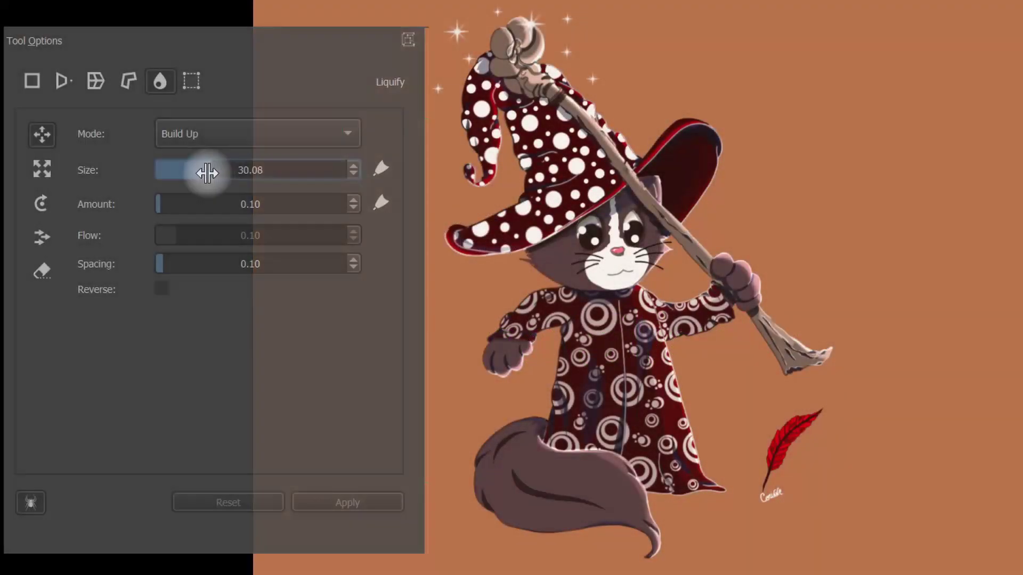
# Set the Move brush's size to 61.10, try amounts of 0.37 and 2.06, and set the amount back to 0.10
pyautogui.moveTo(206, 172); pyautogui.dragTo(229, 171)
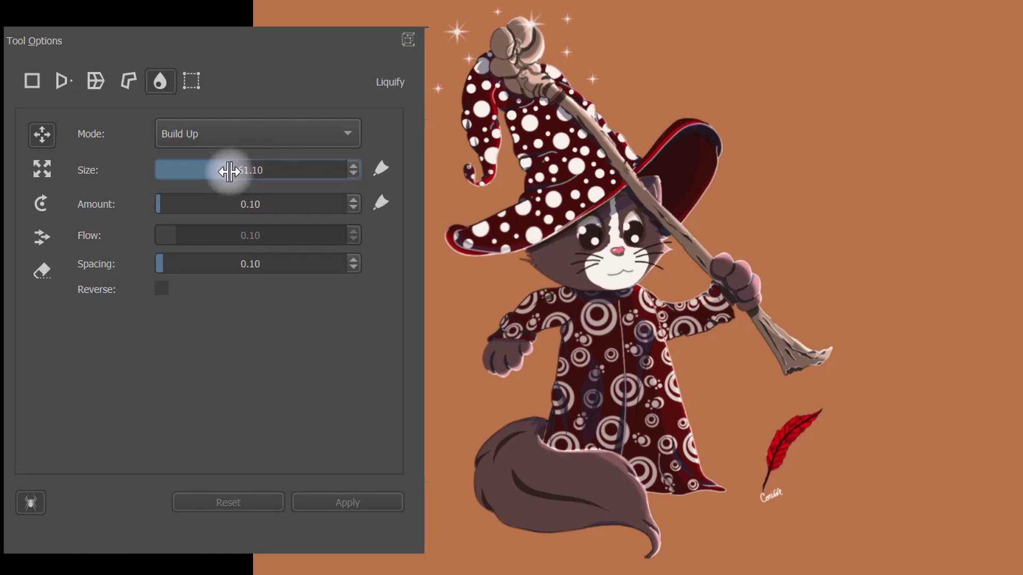
pyautogui.moveTo(152, 211)
pyautogui.mouseDown()
pyautogui.moveTo(229, 201)
pyautogui.moveTo(169, 205)
pyautogui.mouseUp()
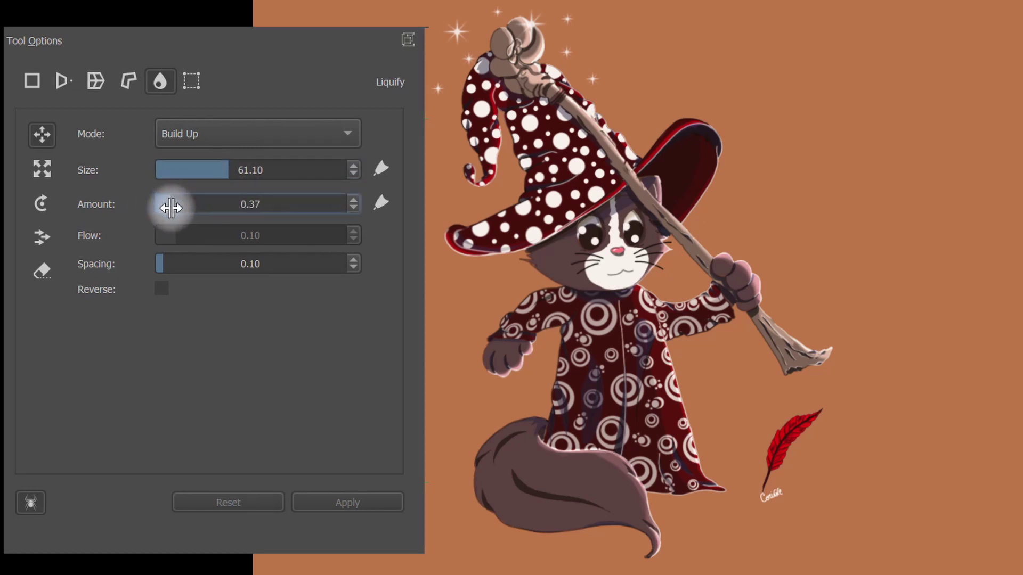
pyautogui.click(235, 201)
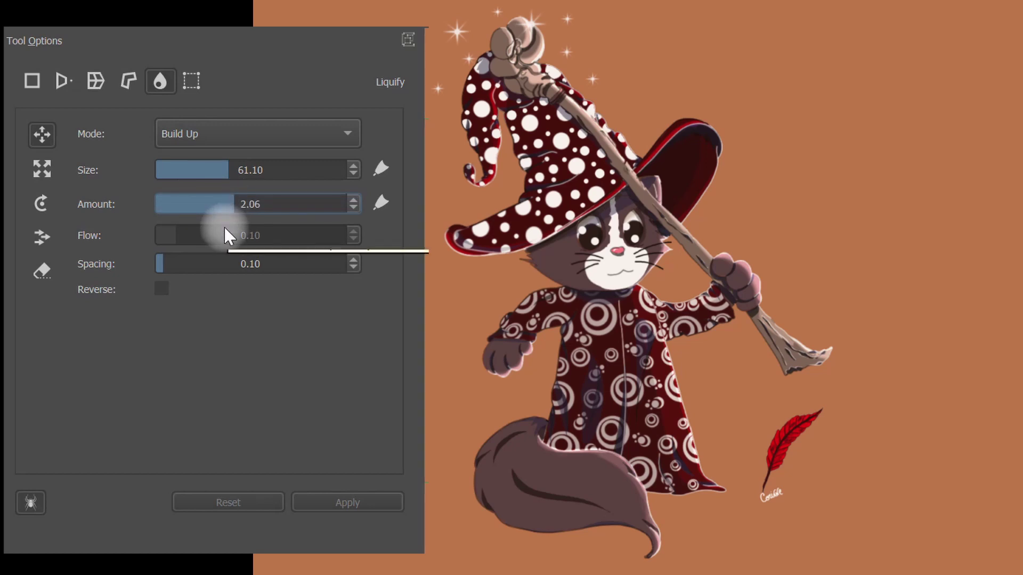
pyautogui.write('0.10')
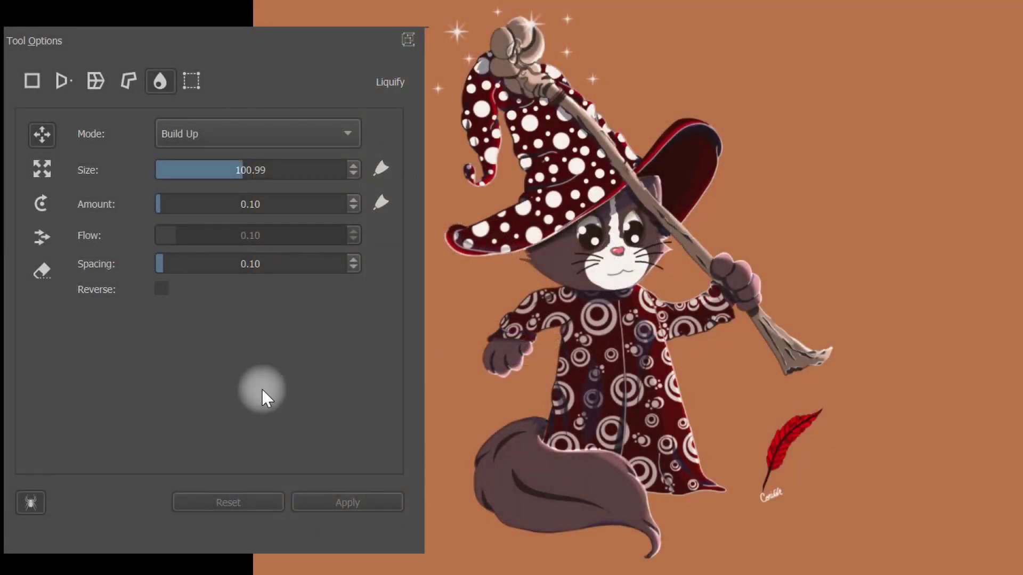
# Push the hat area with the Move brush at size 274.00, reset the distortion, and stroke again at size 8.91
pyautogui.moveTo(246, 164); pyautogui.dragTo(277, 167)
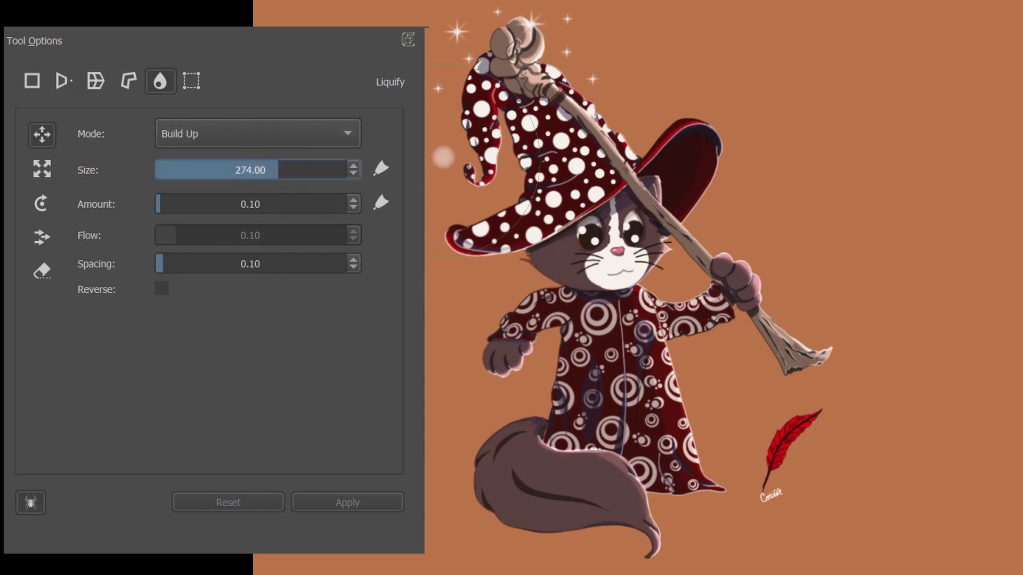
pyautogui.moveTo(447, 153)
pyautogui.mouseDown()
pyautogui.moveTo(620, 187)
pyautogui.moveTo(598, 373)
pyautogui.moveTo(744, 219)
pyautogui.moveTo(453, 195)
pyautogui.mouseUp()
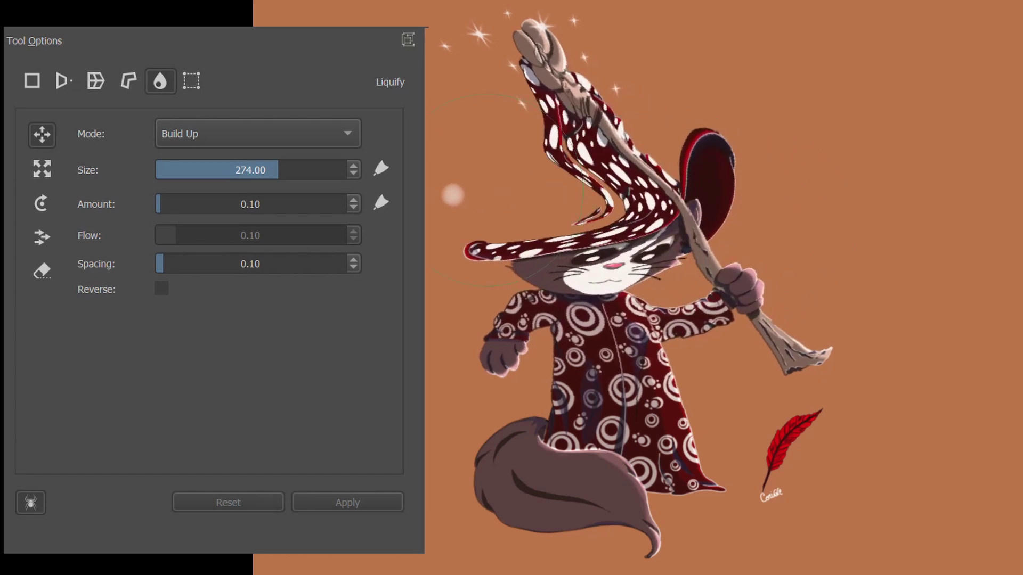
pyautogui.click(187, 501)
pyautogui.moveTo(254, 164); pyautogui.dragTo(186, 169)
pyautogui.moveTo(454, 146); pyautogui.dragTo(536, 144)
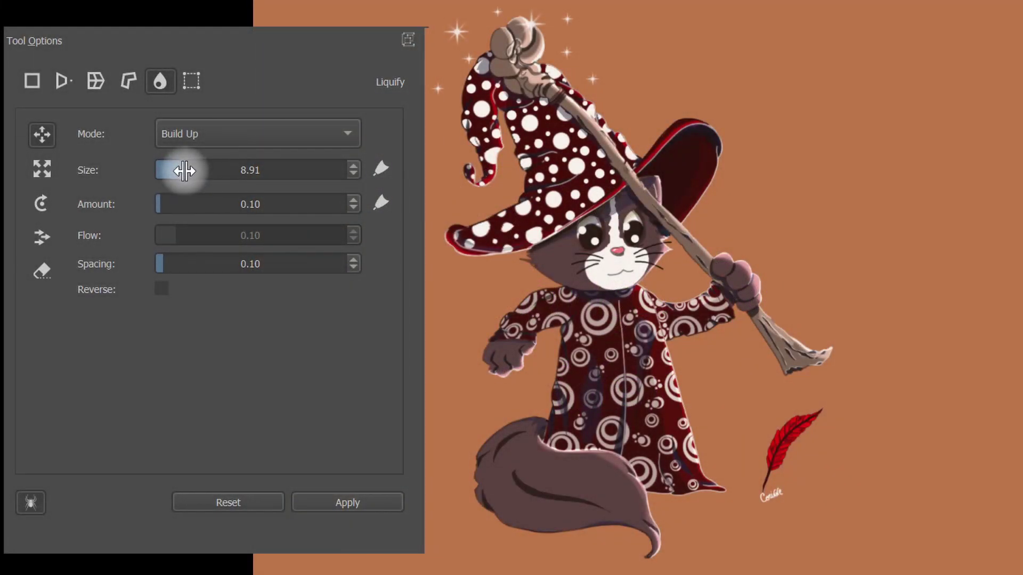
# Set the Move brush's size to 41.02 and amount to 0.90, and increase its spacing
pyautogui.moveTo(184, 170); pyautogui.dragTo(219, 181)
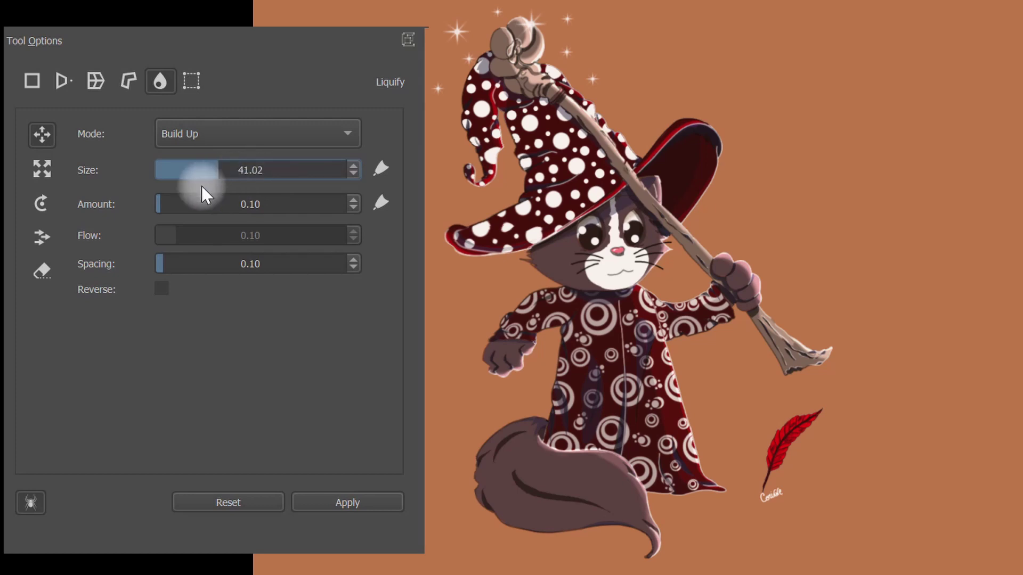
pyautogui.moveTo(165, 210); pyautogui.dragTo(190, 209)
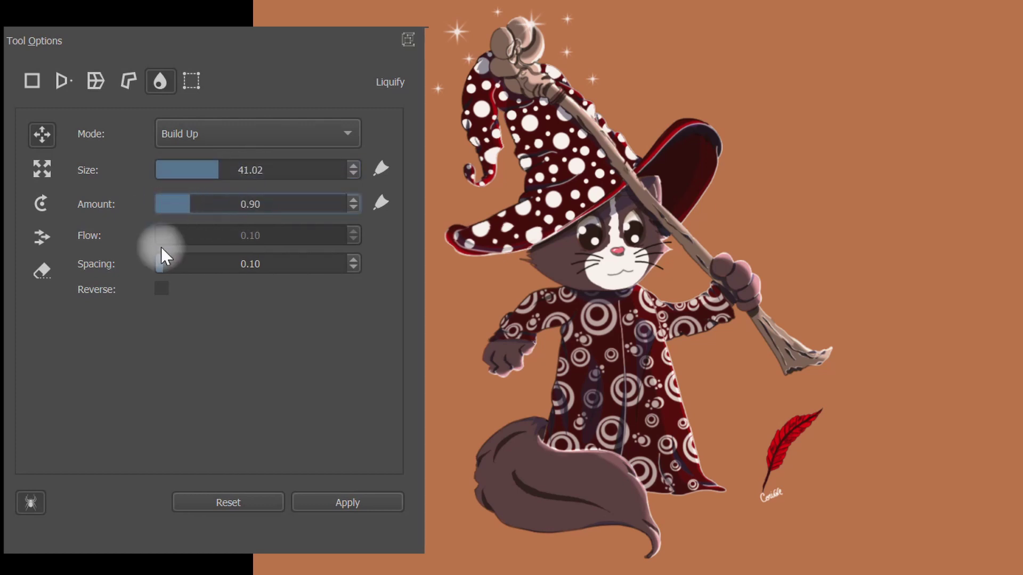
pyautogui.moveTo(165, 271); pyautogui.dragTo(194, 272)
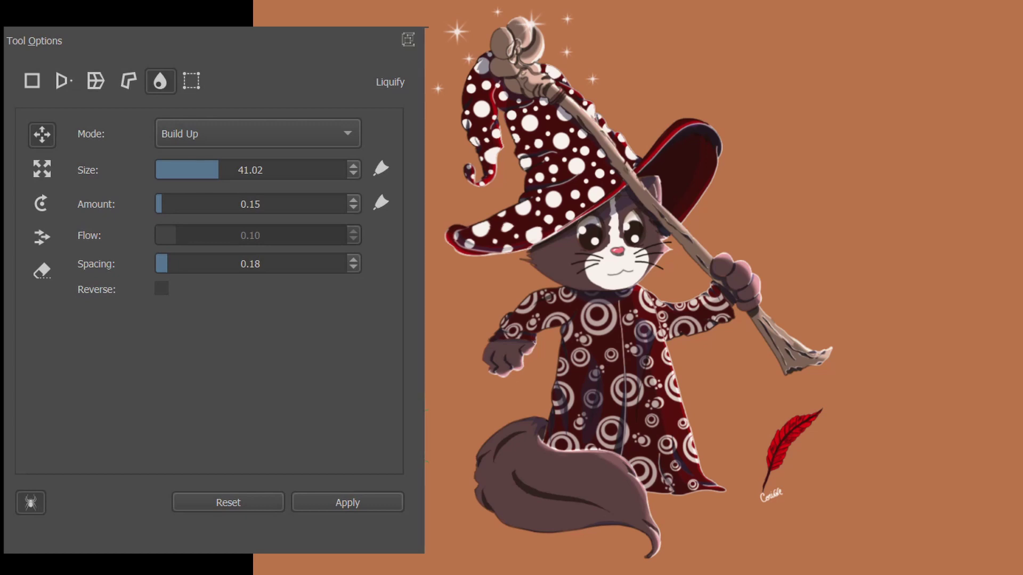
# Set the Move brush to size 390.99 and amount 0.60, and smear the whole cat figure in several directions
pyautogui.click(254, 160)
pyautogui.moveTo(246, 176); pyautogui.dragTo(294, 172)
pyautogui.moveTo(249, 198); pyautogui.dragTo(175, 203)
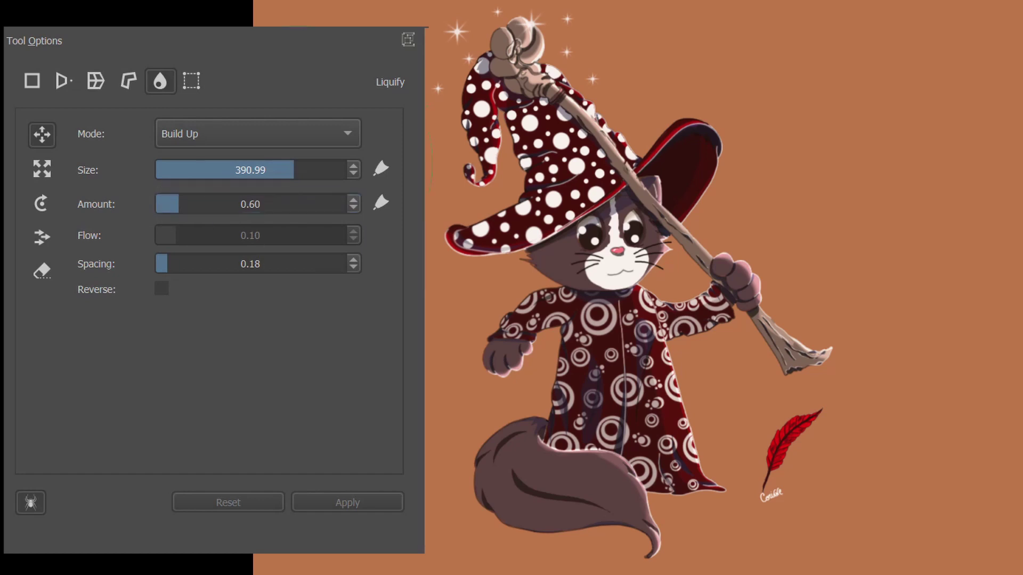
pyautogui.moveTo(336, 141)
pyautogui.mouseDown()
pyautogui.moveTo(574, 176)
pyautogui.moveTo(373, 175)
pyautogui.mouseUp()
pyautogui.moveTo(698, 183)
pyautogui.mouseDown()
pyautogui.moveTo(621, 213)
pyautogui.moveTo(564, 208)
pyautogui.mouseUp()
pyautogui.moveTo(482, 269)
pyautogui.mouseDown()
pyautogui.moveTo(514, 313)
pyautogui.moveTo(669, 338)
pyautogui.mouseUp()
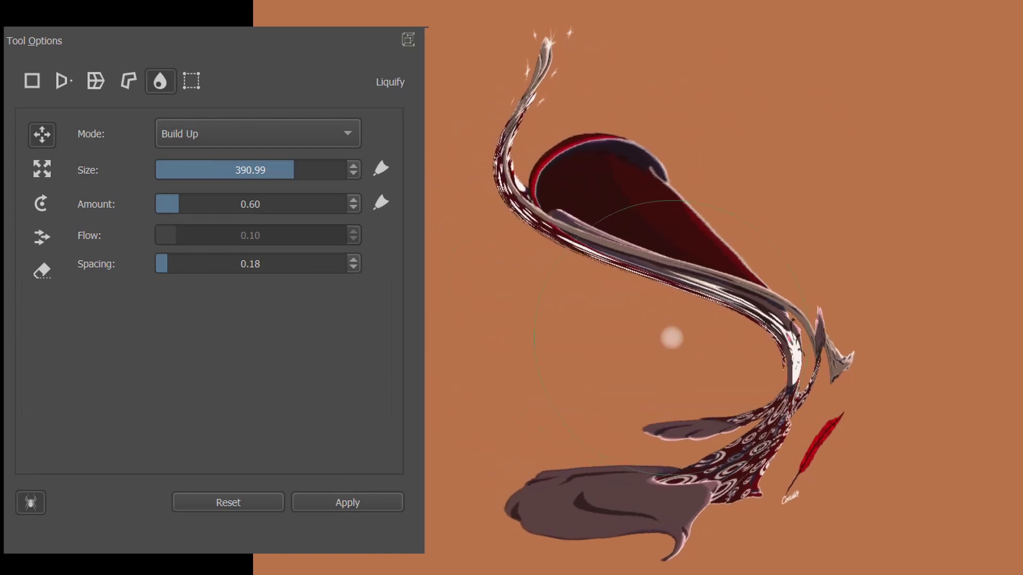
pyautogui.moveTo(646, 298); pyautogui.dragTo(564, 265)
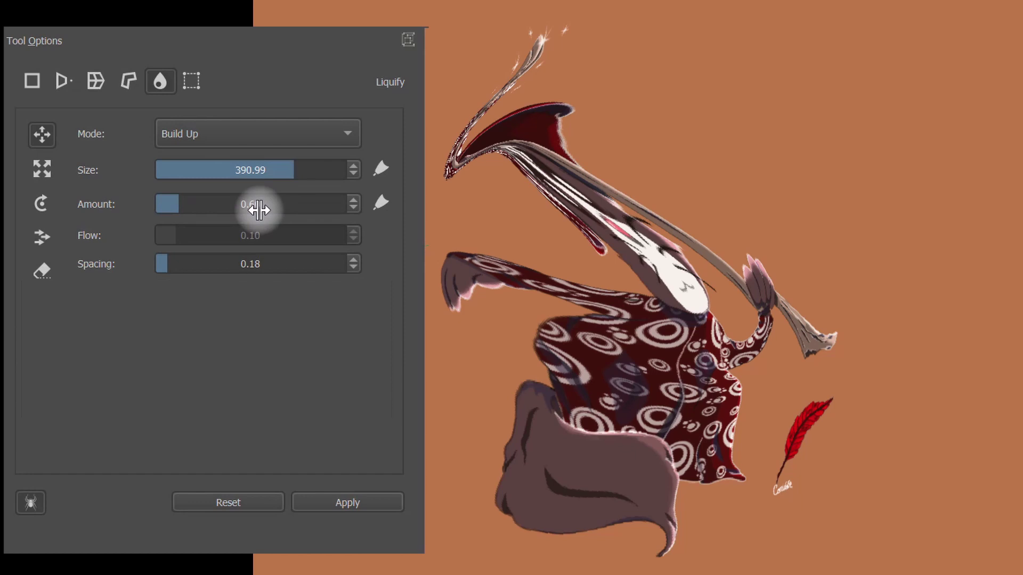
# Set the Move brush's amount to 0.20 and reset the distortion
pyautogui.click(210, 198)
pyautogui.doubleClick(211, 197)
pyautogui.write('0.')
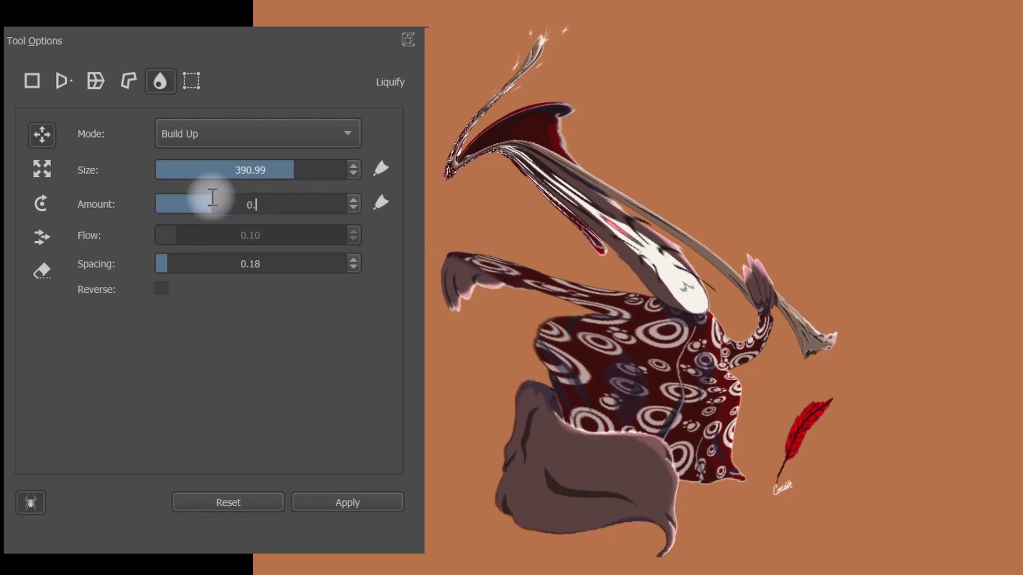
pyautogui.write('2')
pyautogui.press('Return')
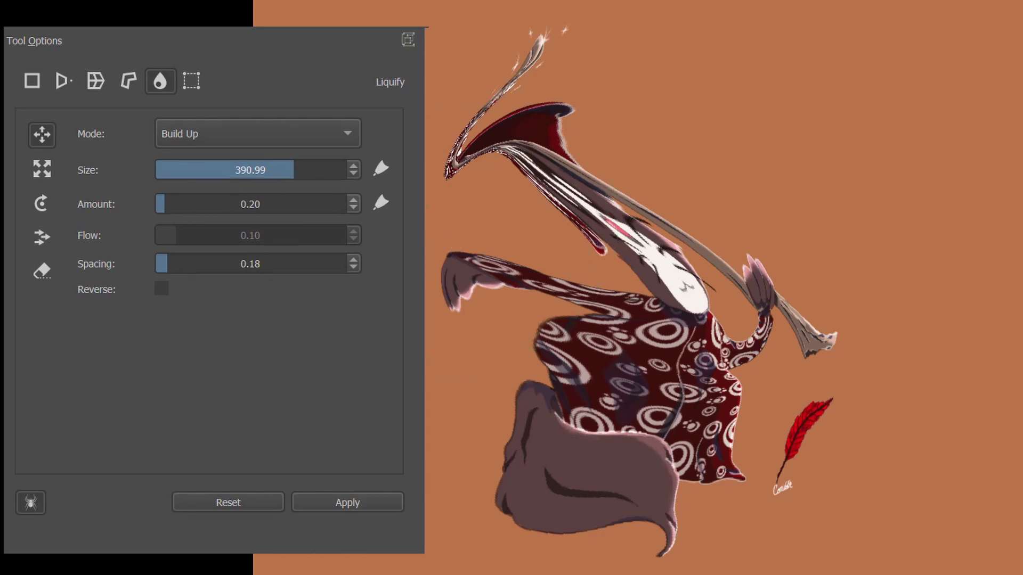
pyautogui.click(213, 504)
# Push the whole figure with two large Move brush strokes, undo the last stroke, and reset the distortion
pyautogui.moveTo(463, 229); pyautogui.dragTo(613, 240)
pyautogui.moveTo(693, 331)
pyautogui.mouseDown()
pyautogui.moveTo(530, 355)
pyautogui.moveTo(503, 336)
pyautogui.moveTo(492, 301)
pyautogui.moveTo(492, 269)
pyautogui.moveTo(698, 173)
pyautogui.moveTo(630, 189)
pyautogui.mouseUp()
pyautogui.hotkey('ctrl', 'z')
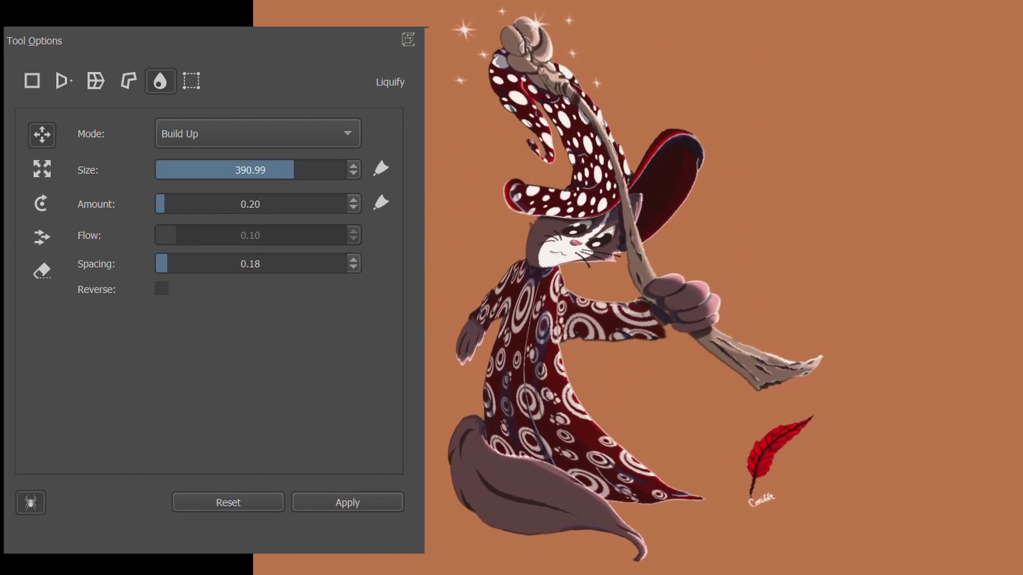
pyautogui.click(229, 503)
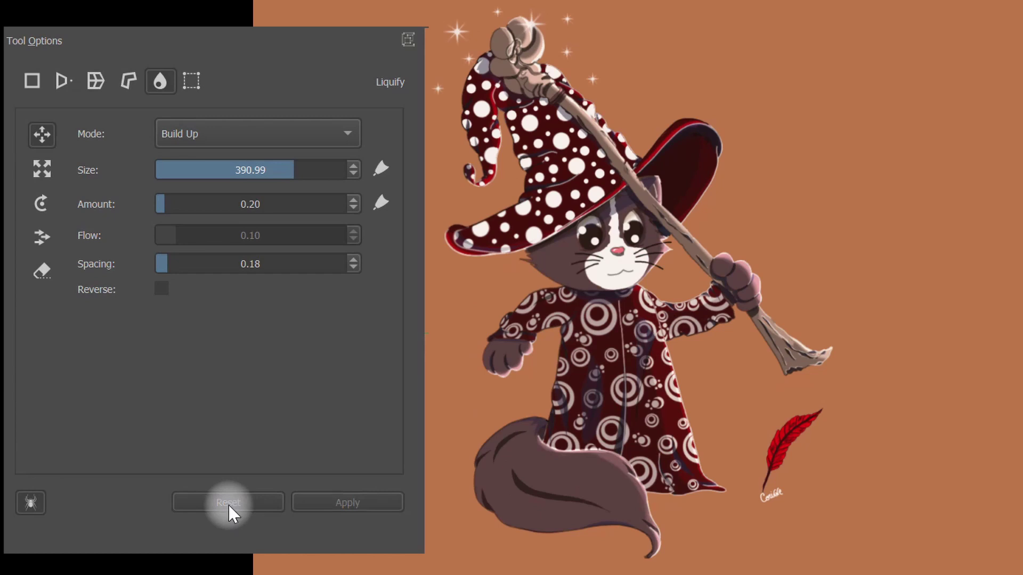
# Set the Move brush's amount to 0.10 and push the cat's body, hat and robe sideways with large strokes
pyautogui.click(237, 204)
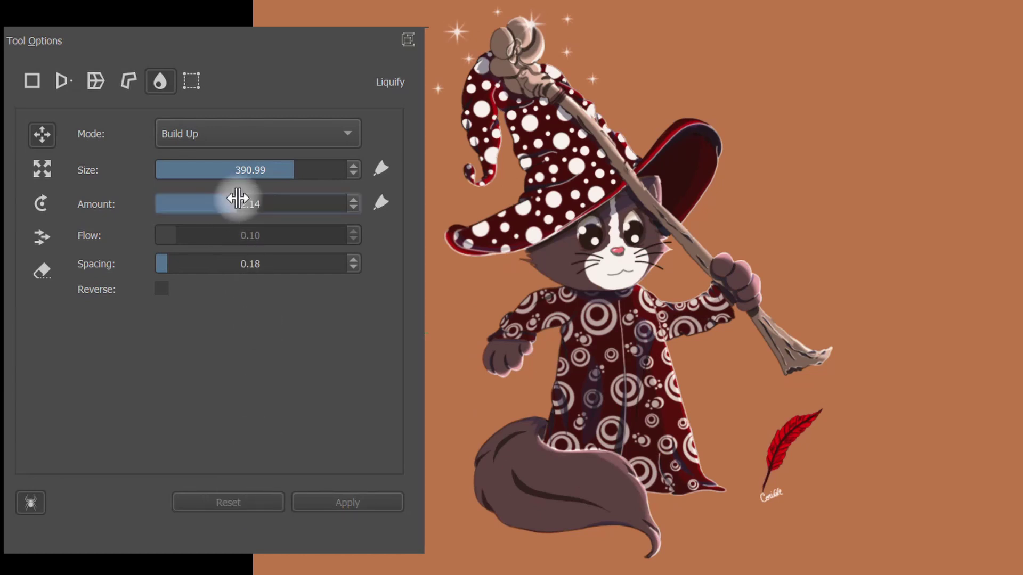
pyautogui.write('0.1')
pyautogui.press('Return')
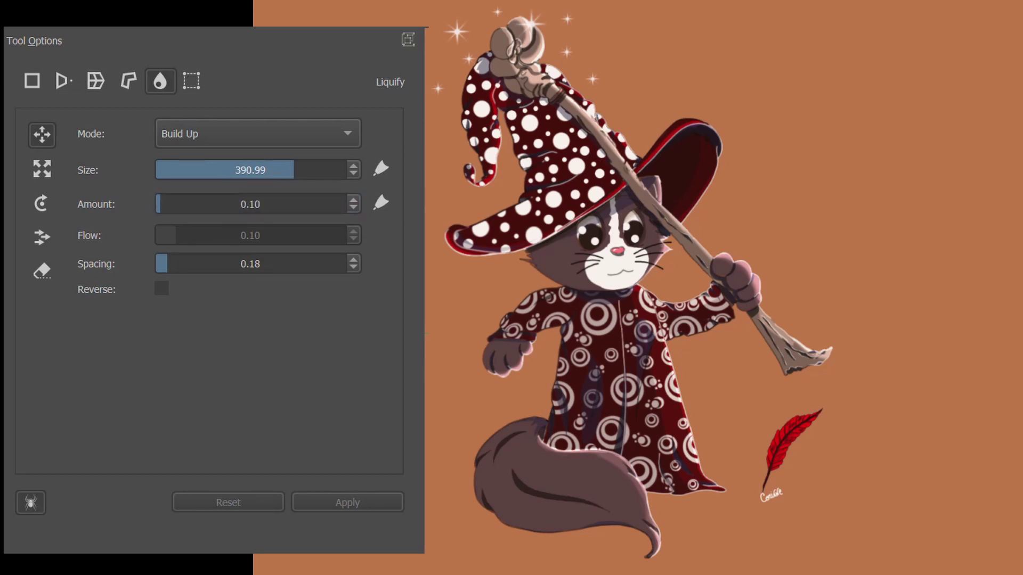
pyautogui.moveTo(511, 236)
pyautogui.mouseDown()
pyautogui.moveTo(433, 302)
pyautogui.moveTo(592, 292)
pyautogui.mouseUp()
pyautogui.moveTo(509, 160)
pyautogui.mouseDown()
pyautogui.moveTo(593, 166)
pyautogui.moveTo(608, 158)
pyautogui.mouseUp()
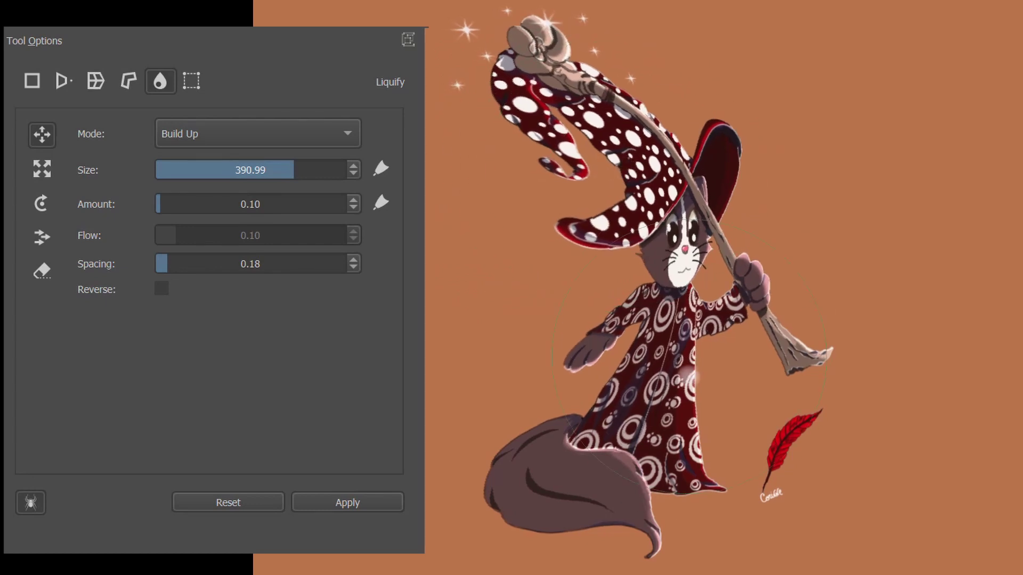
pyautogui.moveTo(640, 373); pyautogui.dragTo(585, 388)
pyautogui.moveTo(708, 207); pyautogui.dragTo(549, 144)
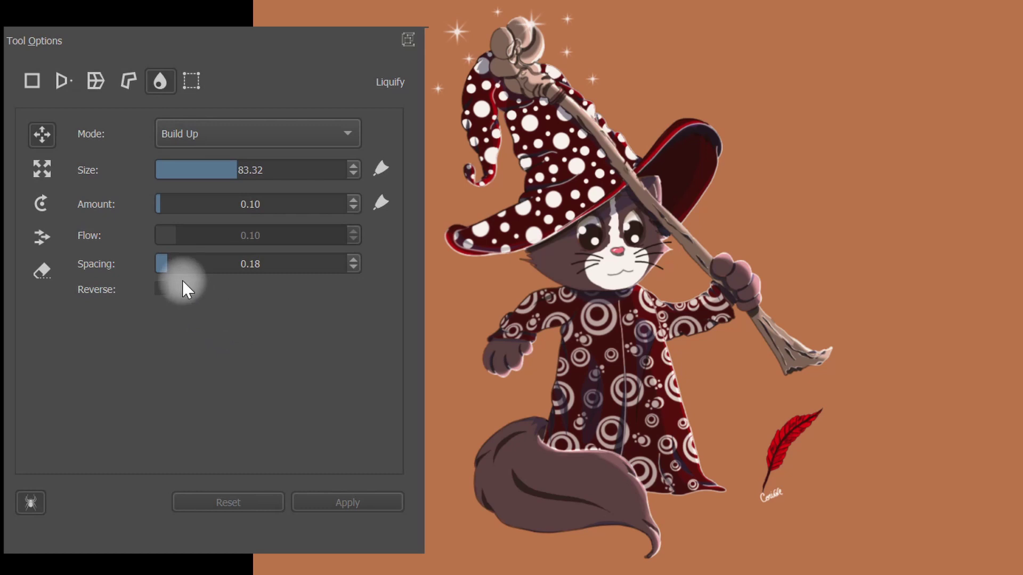
# Compare Move brush strokes across the figure at spacing 2.41 and at spacing 0.09, and reset the distortion
pyautogui.moveTo(167, 262); pyautogui.dragTo(308, 265)
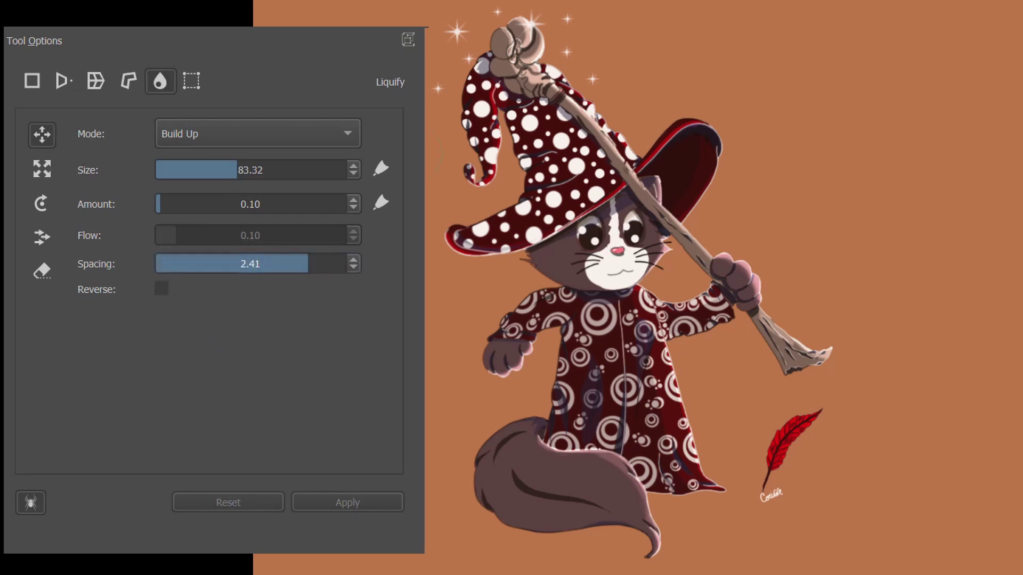
pyautogui.moveTo(520, 163)
pyautogui.mouseDown()
pyautogui.moveTo(676, 176)
pyautogui.moveTo(528, 149)
pyautogui.mouseUp()
pyautogui.moveTo(258, 272)
pyautogui.mouseDown()
pyautogui.moveTo(294, 263)
pyautogui.moveTo(163, 264)
pyautogui.mouseUp()
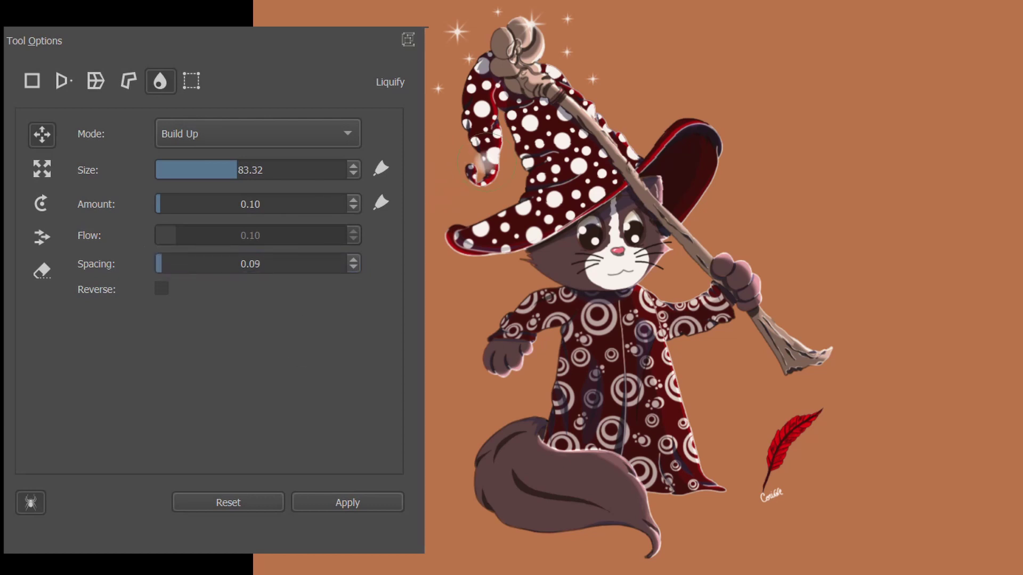
pyautogui.moveTo(442, 166); pyautogui.dragTo(808, 172)
pyautogui.moveTo(469, 245)
pyautogui.mouseDown()
pyautogui.moveTo(556, 267)
pyautogui.moveTo(778, 256)
pyautogui.mouseUp()
pyautogui.moveTo(456, 358); pyautogui.dragTo(592, 346)
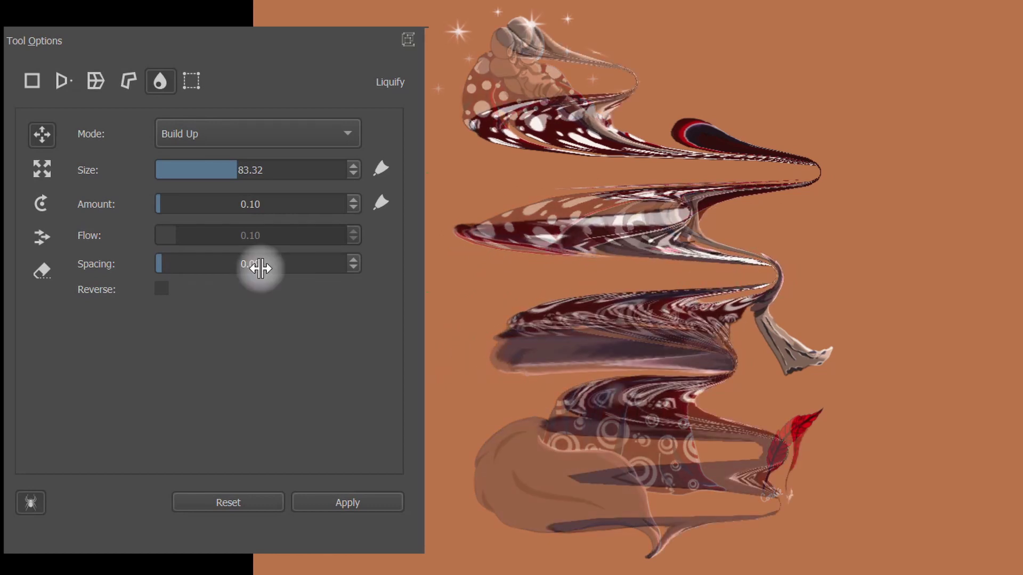
pyautogui.click(244, 509)
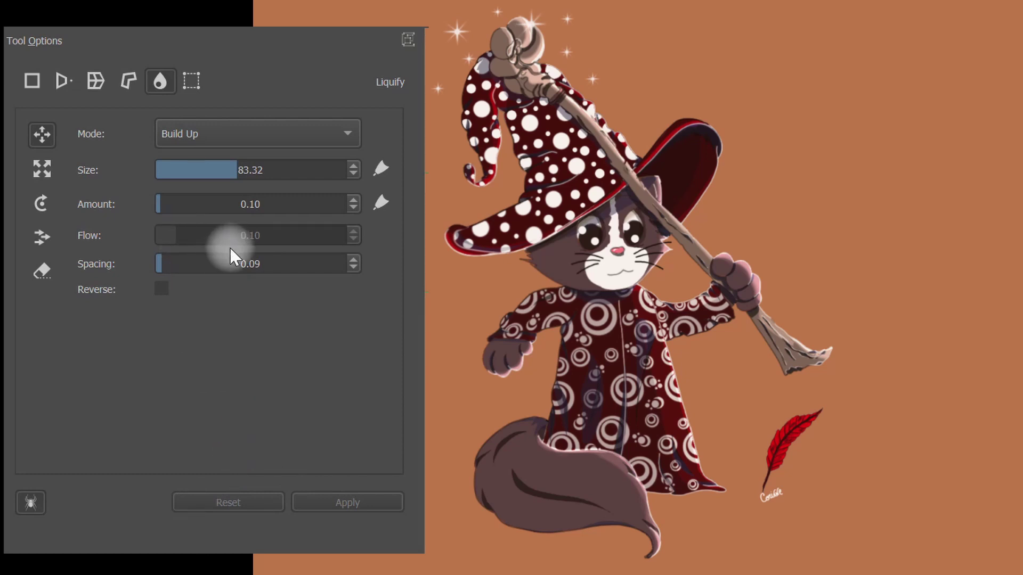
# Stroke over the hat with an increased Move brush spacing, and set the spacing back to 0.10
pyautogui.moveTo(226, 265); pyautogui.dragTo(348, 266)
pyautogui.moveTo(482, 154)
pyautogui.mouseDown()
pyautogui.moveTo(522, 157)
pyautogui.moveTo(559, 182)
pyautogui.mouseUp()
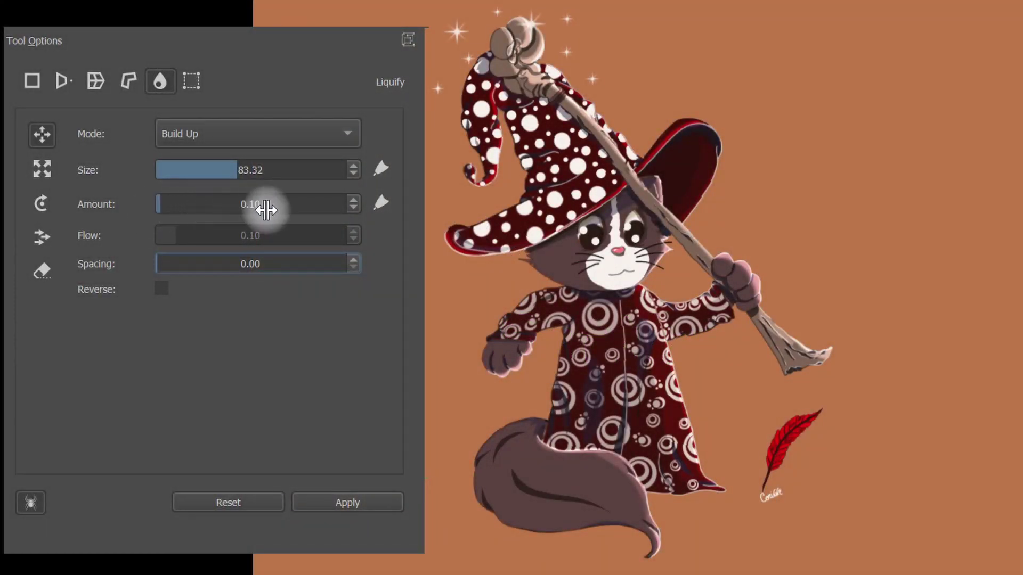
pyautogui.click(206, 262)
pyautogui.write('0.10')
pyautogui.press('Tab')
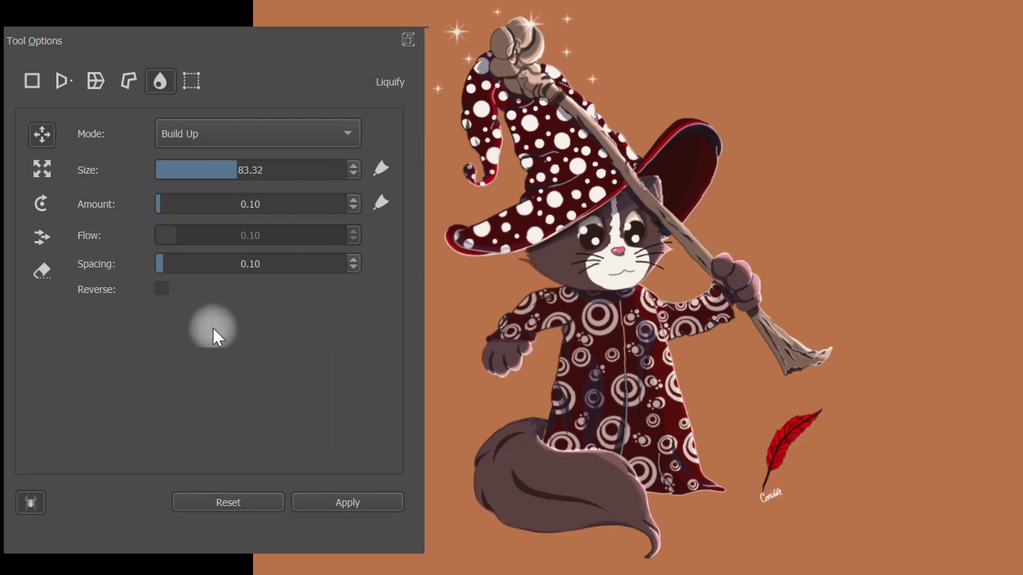
# Configure the Liquify Scale brush with size 205.70, amount 0.10, spacing 0.10 and Reverse turned off
pyautogui.click(42, 169)
pyautogui.click(266, 170)
pyautogui.moveTo(229, 203); pyautogui.dragTo(187, 206)
pyautogui.moveTo(192, 267); pyautogui.dragTo(196, 267)
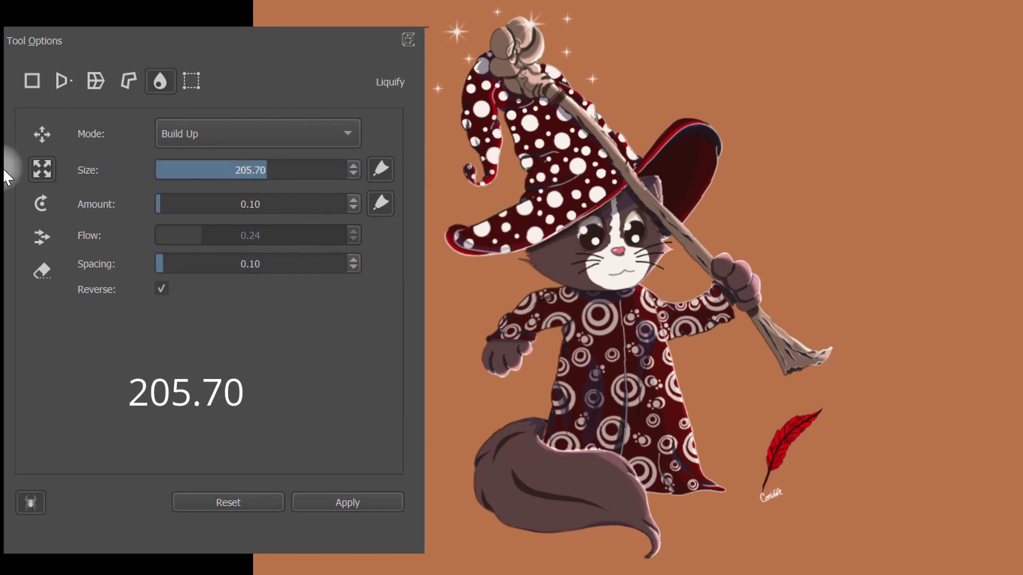
pyautogui.click(162, 289)
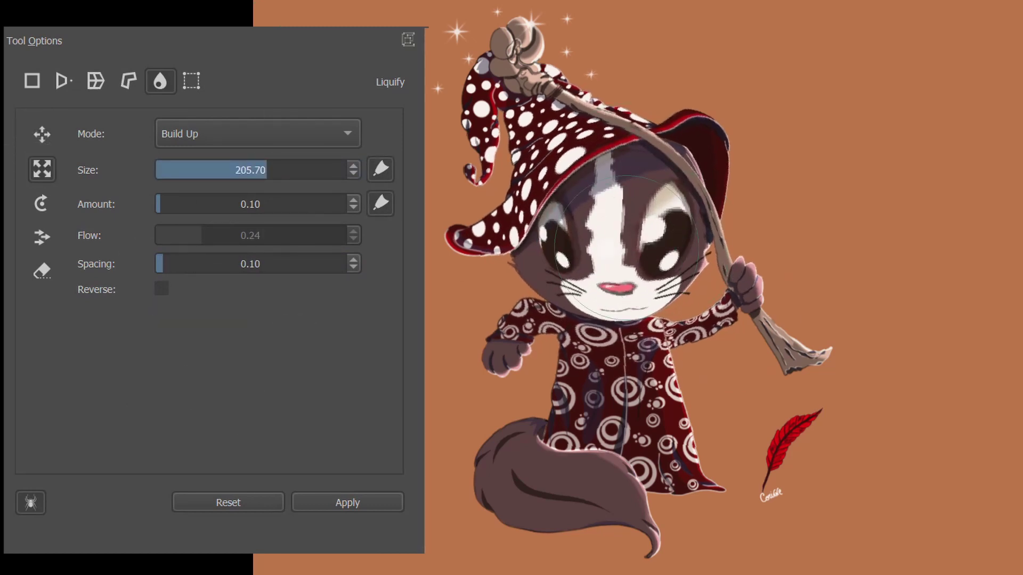
# Turn on Reverse for the Liquify Scale brush and stroke over the cat's enlarged face
pyautogui.click(161, 289)
pyautogui.moveTo(618, 230); pyautogui.dragTo(642, 175)
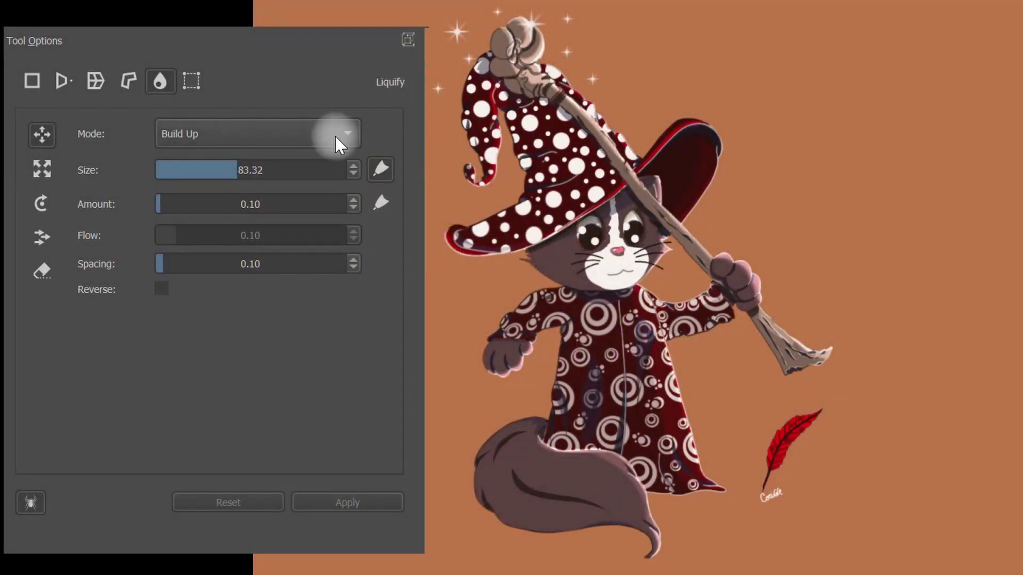
# Set the Liquify mode to Wash and give the Scale brush a size of 323.70
pyautogui.click(346, 133)
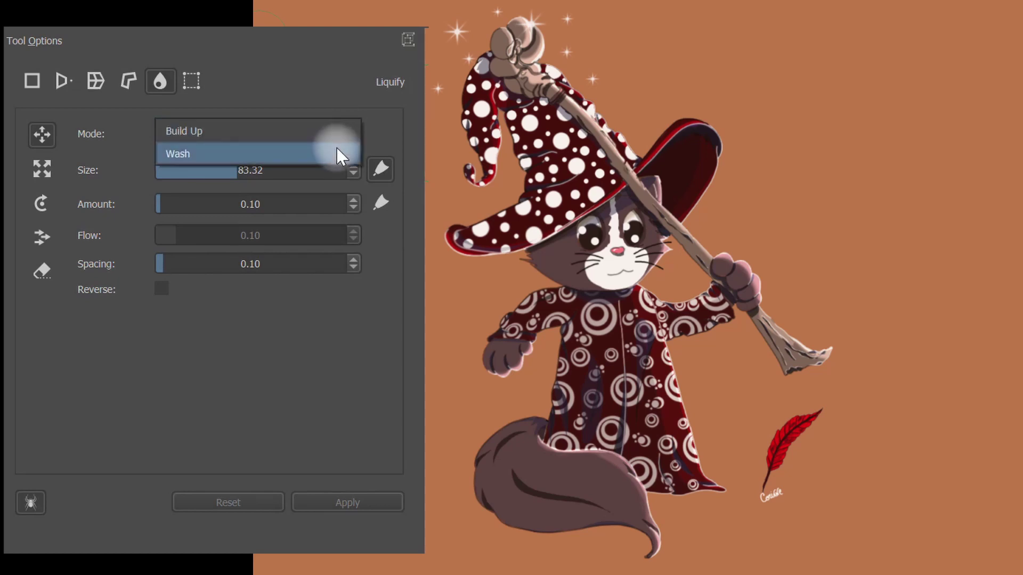
pyautogui.click(337, 150)
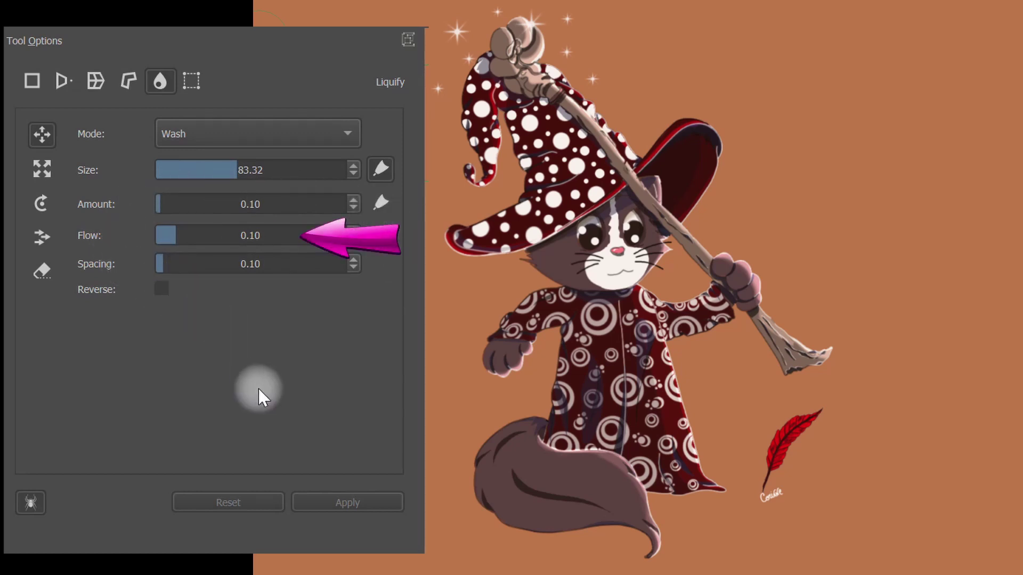
pyautogui.click(41, 169)
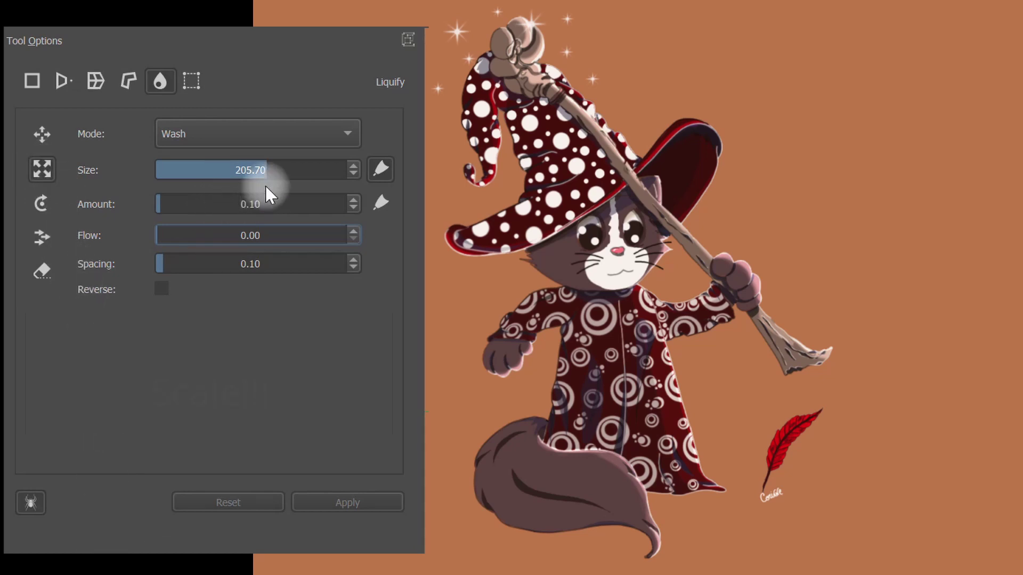
pyautogui.click(237, 170)
pyautogui.moveTo(272, 172)
pyautogui.mouseDown()
pyautogui.moveTo(294, 171)
pyautogui.moveTo(274, 171)
pyautogui.mouseUp()
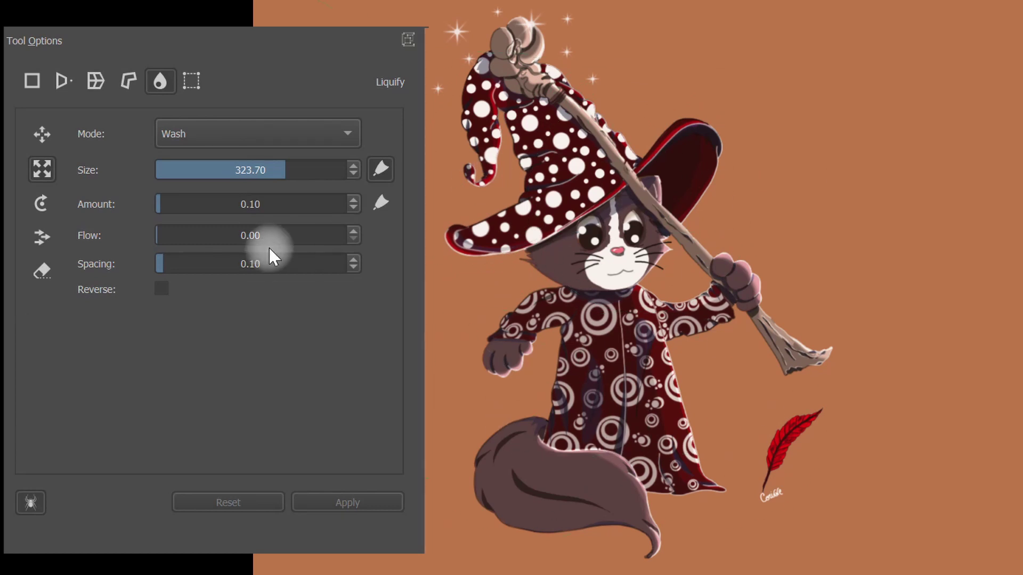
# Stroke the Scale brush down the figure at flow 0.46, and stroke over the hat again with a higher flow
pyautogui.moveTo(270, 245); pyautogui.dragTo(244, 236)
pyautogui.moveTo(586, 186)
pyautogui.mouseDown()
pyautogui.moveTo(682, 320)
pyautogui.moveTo(612, 240)
pyautogui.moveTo(650, 213)
pyautogui.moveTo(559, 133)
pyautogui.moveTo(639, 373)
pyautogui.mouseUp()
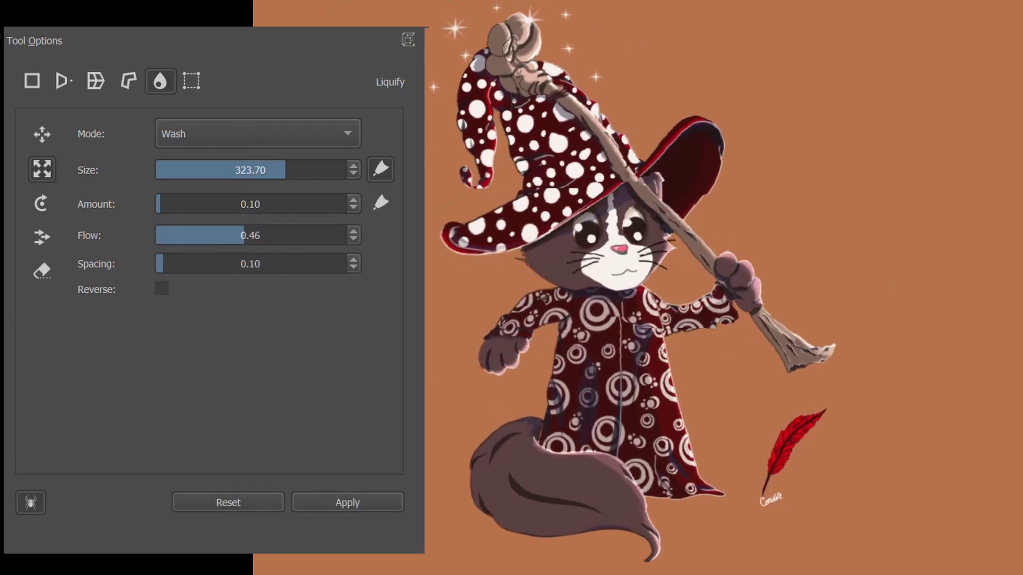
pyautogui.moveTo(292, 232); pyautogui.dragTo(383, 237)
pyautogui.moveTo(586, 159)
pyautogui.mouseDown()
pyautogui.moveTo(666, 267)
pyautogui.moveTo(773, 378)
pyautogui.moveTo(639, 452)
pyautogui.moveTo(640, 330)
pyautogui.moveTo(612, 203)
pyautogui.moveTo(709, 133)
pyautogui.moveTo(655, 143)
pyautogui.mouseUp()
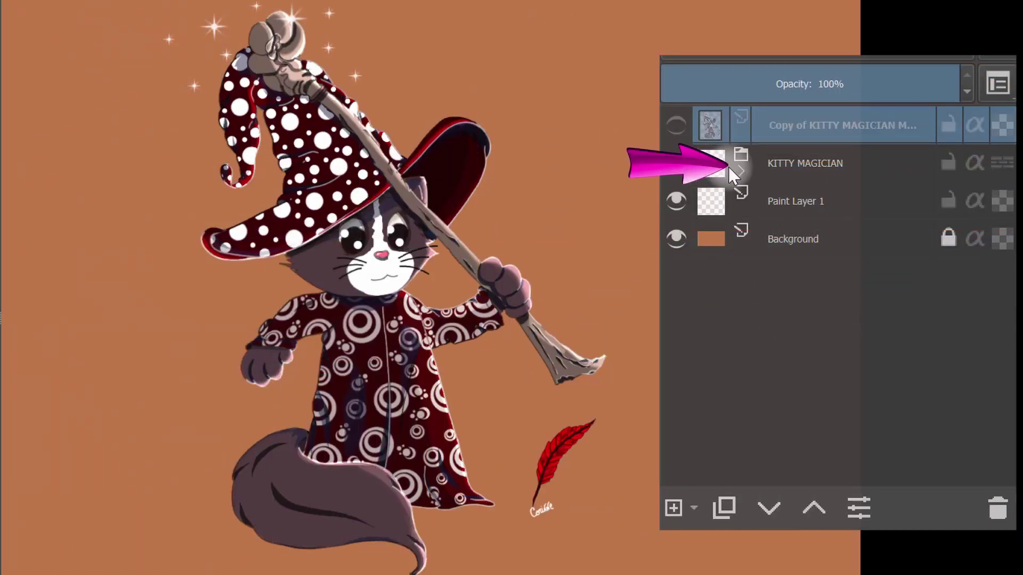
# Inspect the layers inside the KITTY MAGICIAN group, select the group and try Liquify strokes across the hat
pyautogui.click(742, 169)
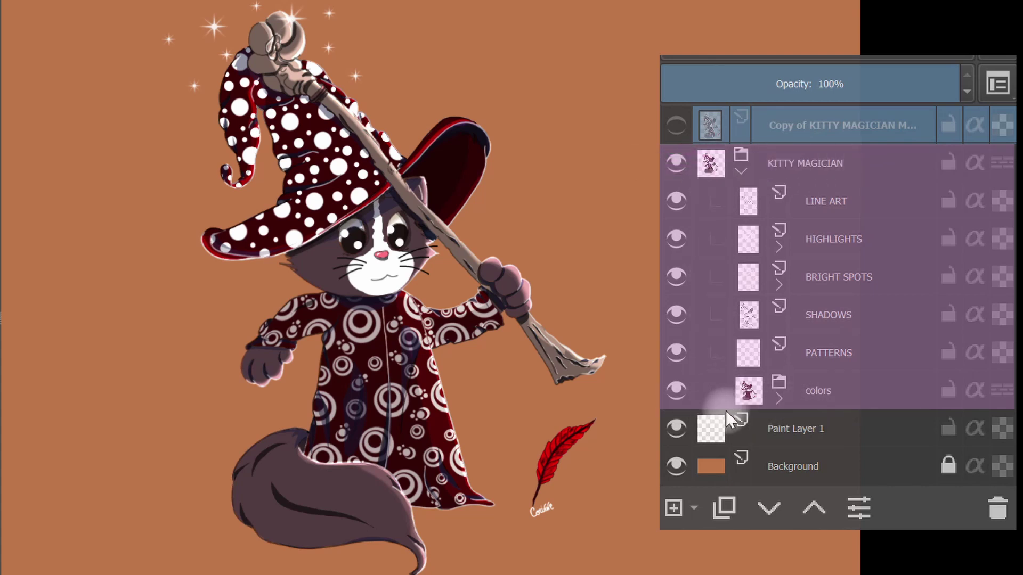
pyautogui.click(741, 170)
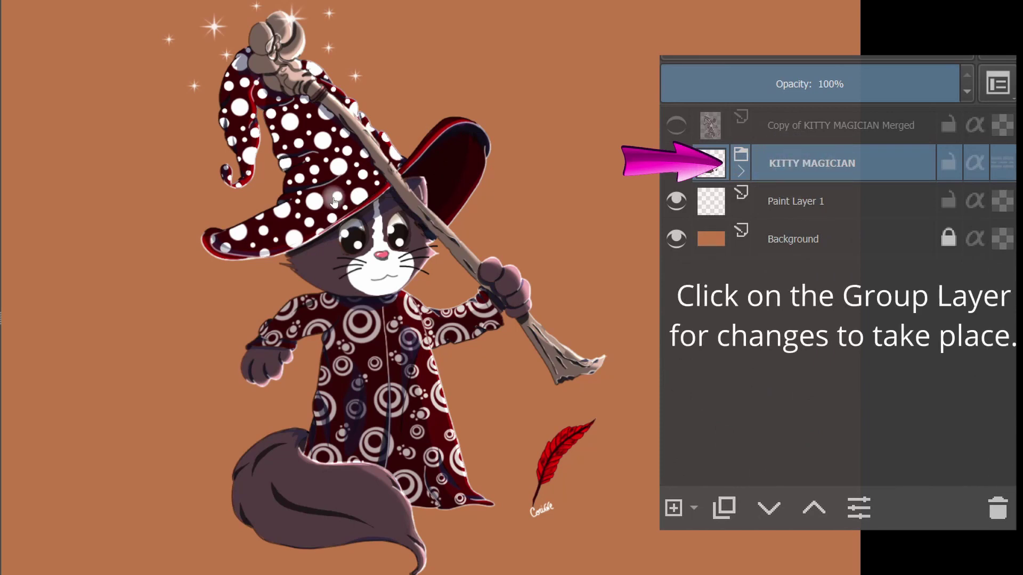
pyautogui.moveTo(334, 201)
pyautogui.mouseDown()
pyautogui.moveTo(479, 160)
pyautogui.moveTo(555, 208)
pyautogui.moveTo(470, 210)
pyautogui.mouseUp()
pyautogui.moveTo(277, 162); pyautogui.dragTo(266, 150)
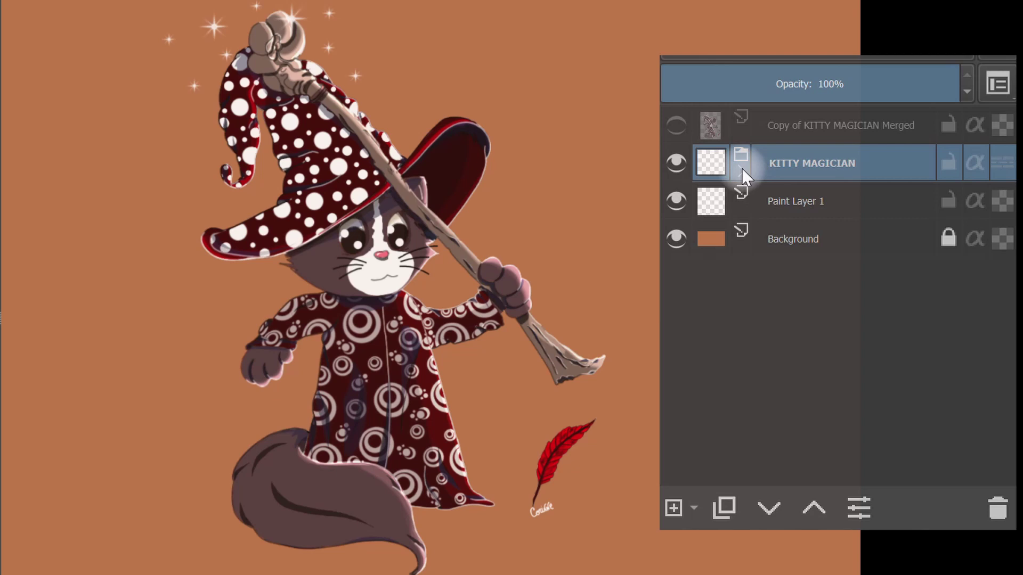
# Select the LINE ART layer inside the expanded KITTY MAGICIAN group and lock it
pyautogui.click(740, 168)
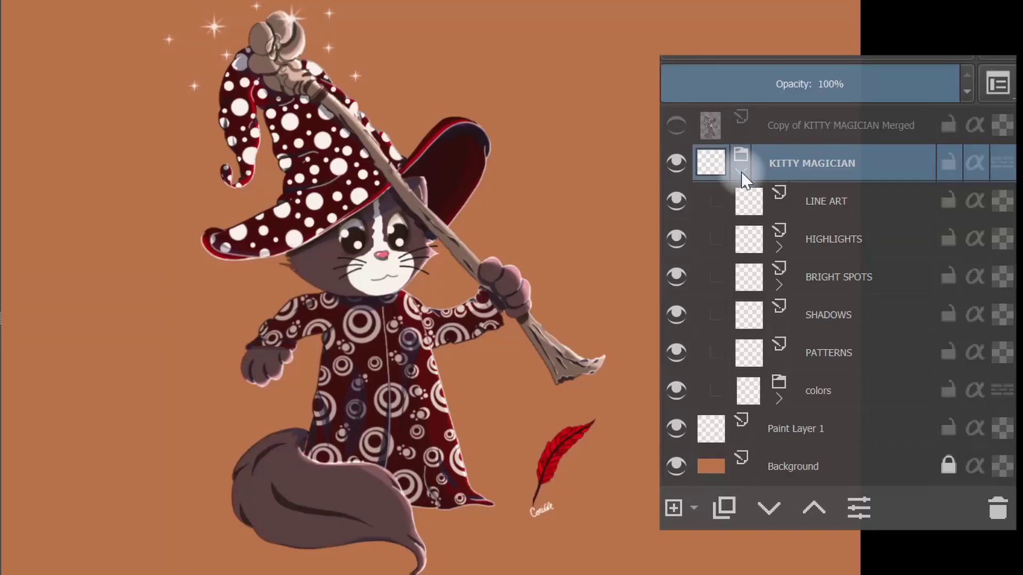
pyautogui.click(815, 202)
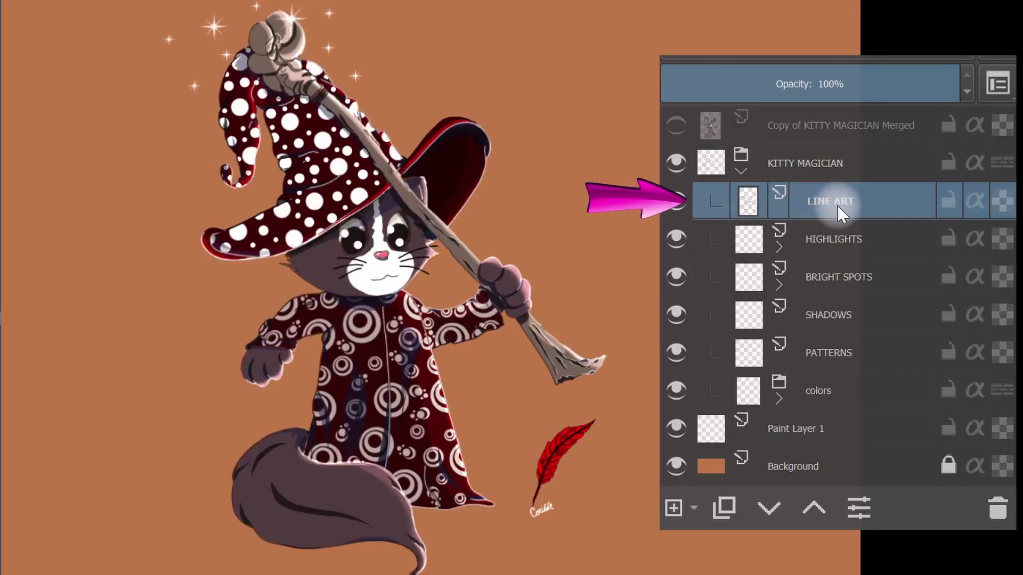
pyautogui.click(950, 202)
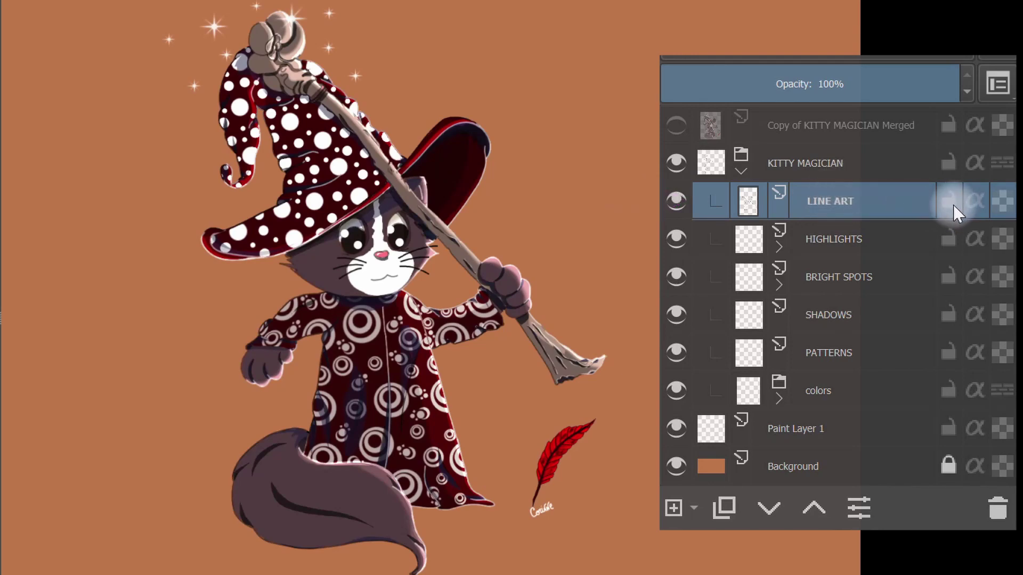